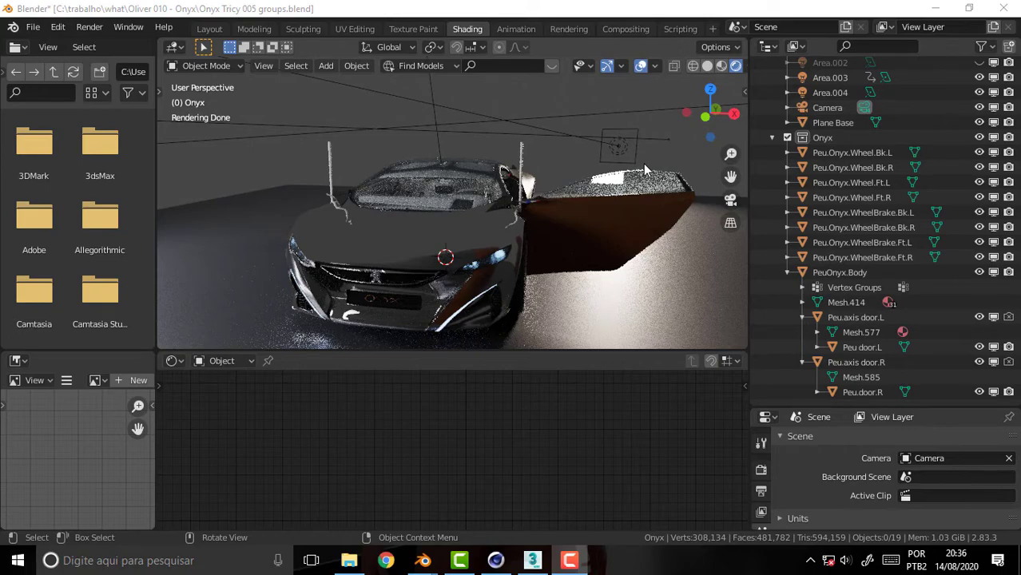
Orbit around the car, then collapse the PeuOnyx.Body children in the Outliner.
mouse_move(645, 164)
middle_mouse_down()
mouse_move(473, 157)
mouse_move(577, 172)
mouse_move(599, 161)
middle_mouse_up()
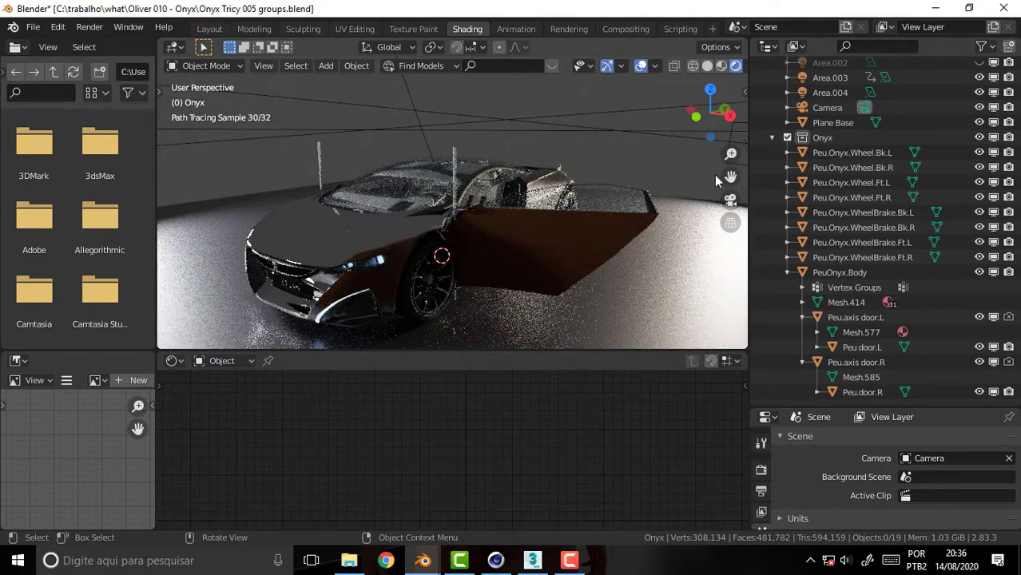
mouse_move(731, 177)
middle_mouse_down()
mouse_move(643, 199)
mouse_move(648, 206)
middle_mouse_up()
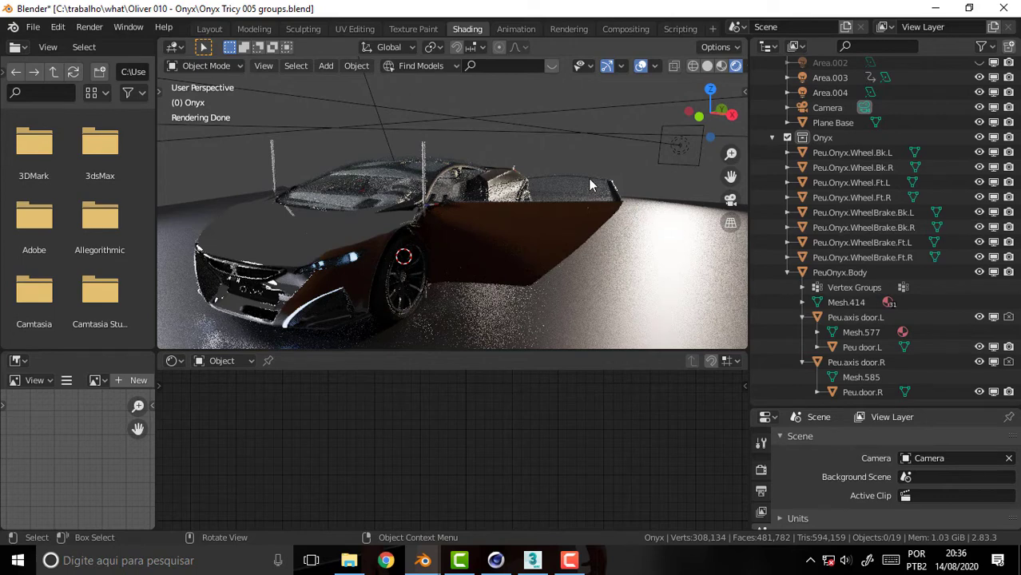
left_click(786, 273)
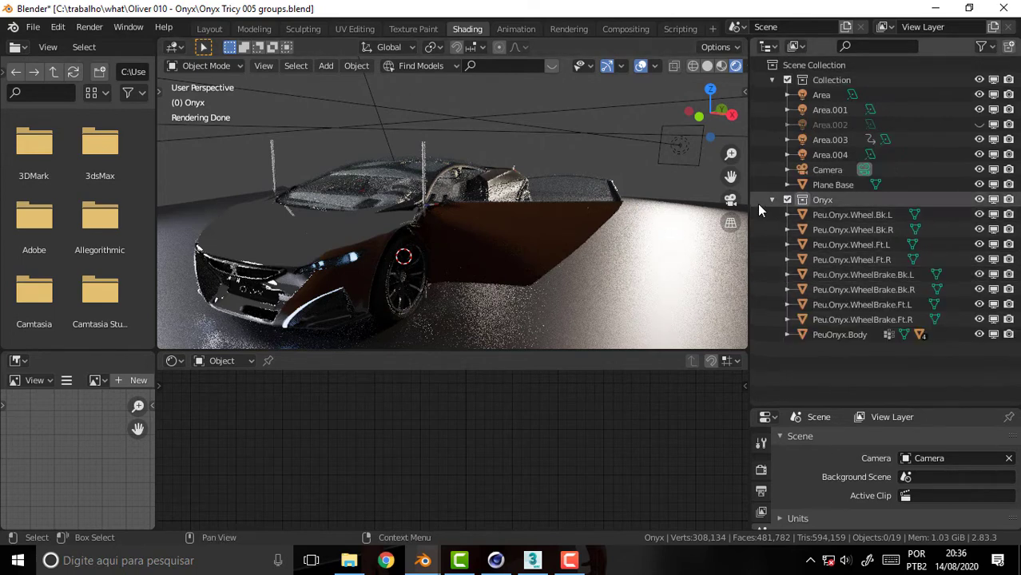
Enlarge the Properties panel to reveal Units, Gravity, Keying Sets and Audio settings.
mouse_move(529, 197)
middle_mouse_down()
mouse_move(535, 175)
mouse_move(377, 264)
middle_mouse_up()
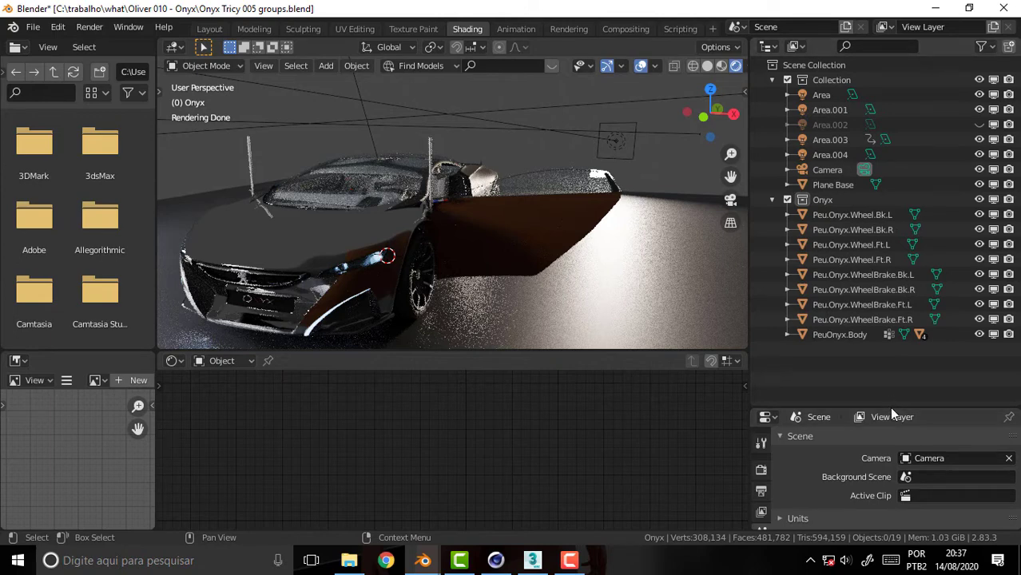
left_click_drag(892, 408, 893, 325)
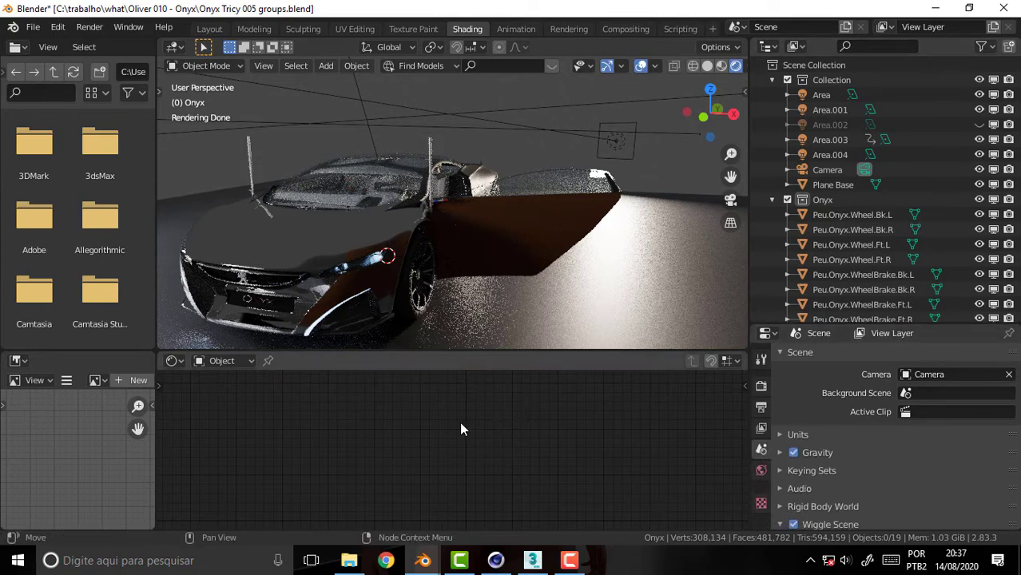
Select the car body and frame its whole P onyx node tree in the Shader Editor.
left_click(390, 244)
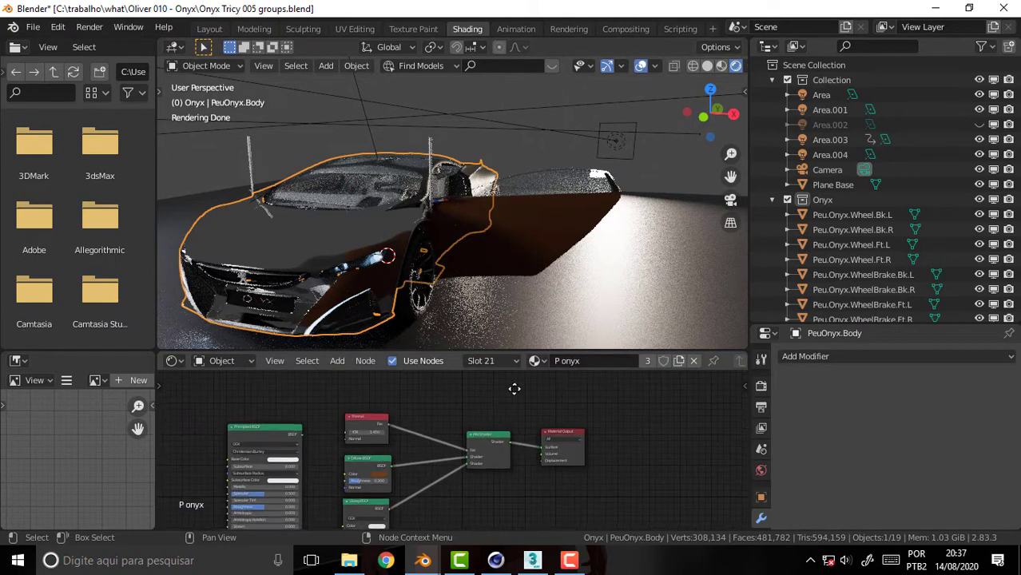
key("Home")
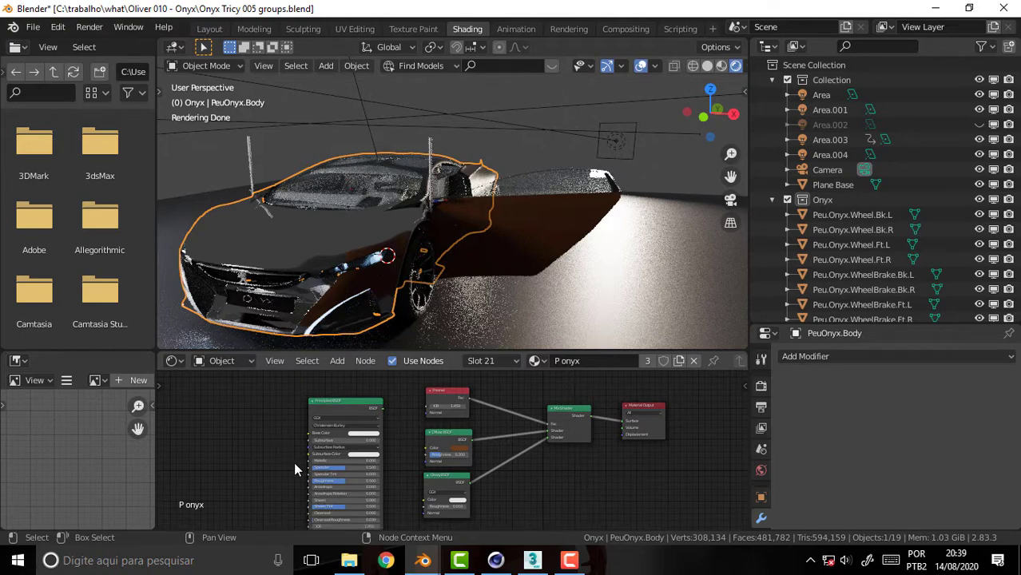
In 3ds Max, open the Material Editor in Slate mode.
left_click(534, 560)
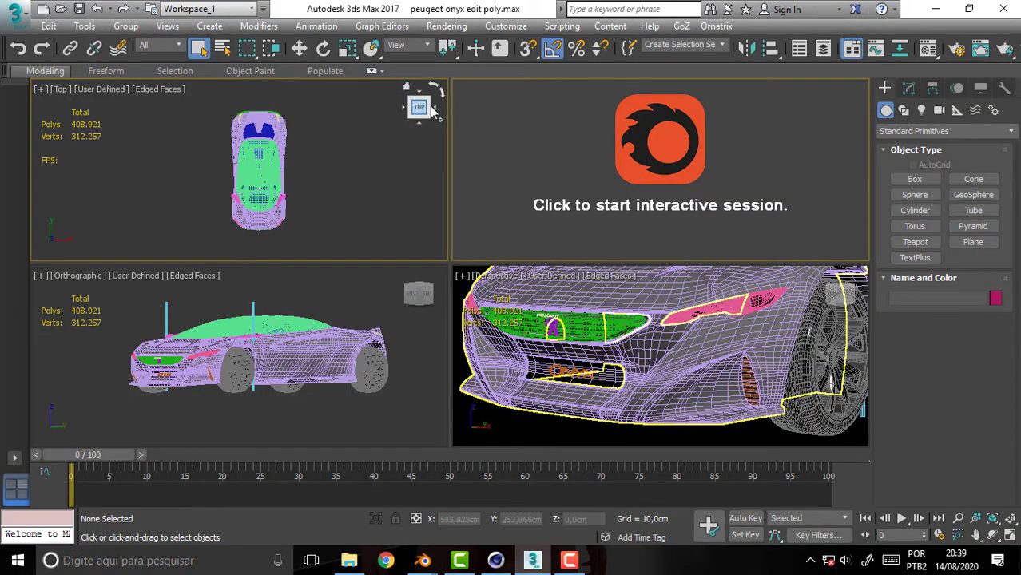
left_click(927, 48)
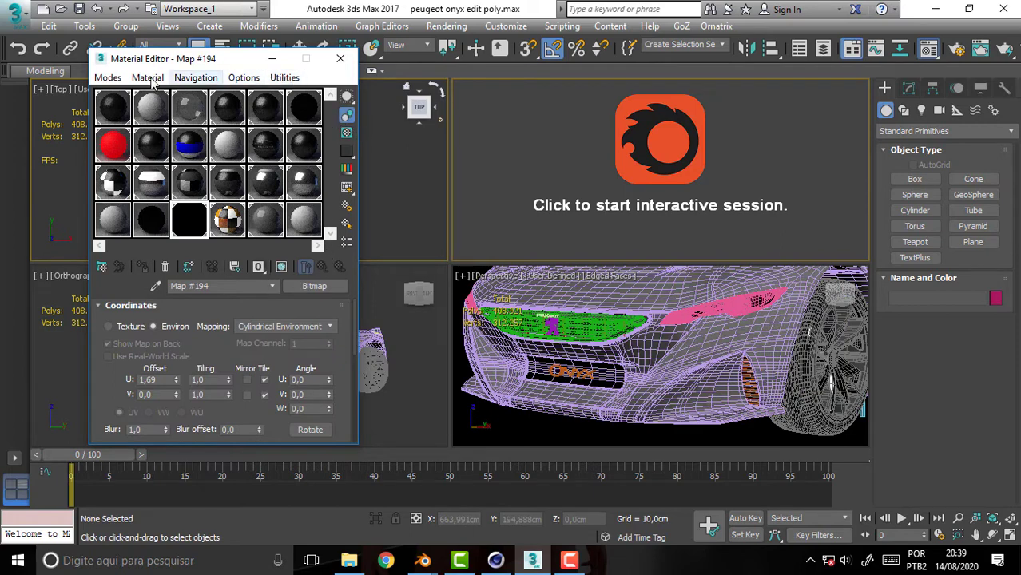
left_click(108, 78)
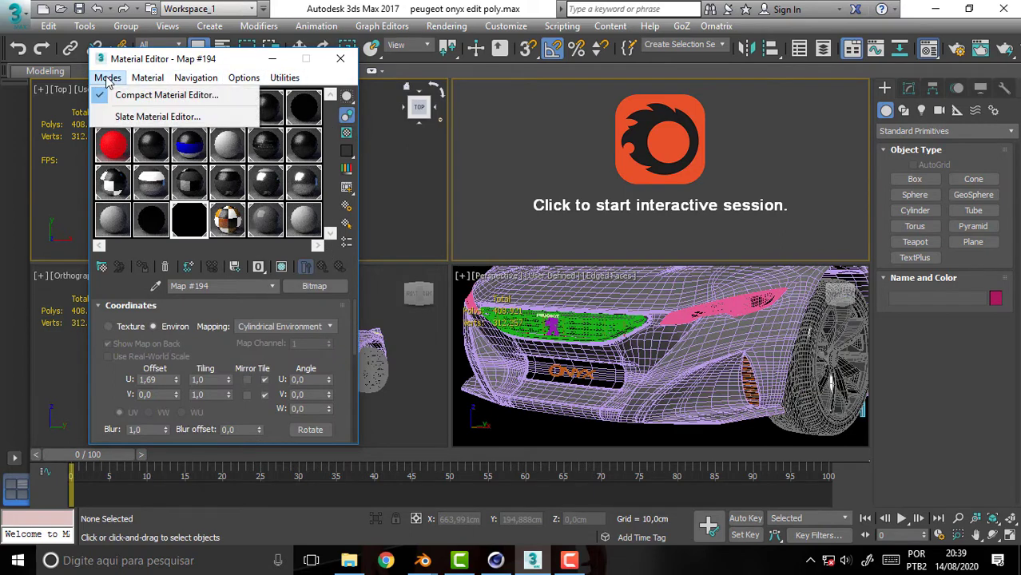
left_click(160, 116)
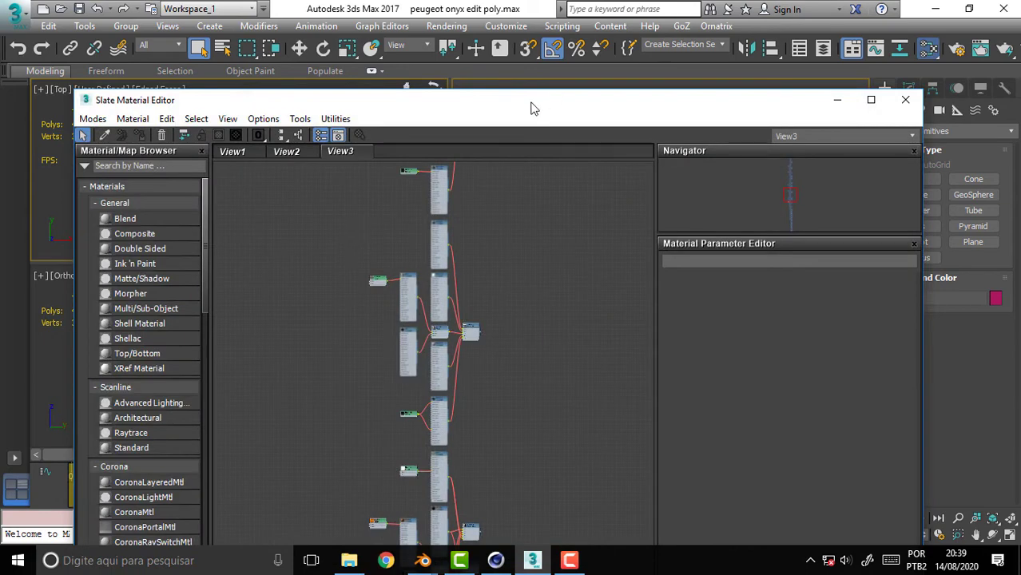
Frame the Slate node network, then return the editor to Compact mode.
mouse_move(531, 107)
left_mouse_down()
mouse_move(503, 22)
mouse_move(518, 53)
left_mouse_up()
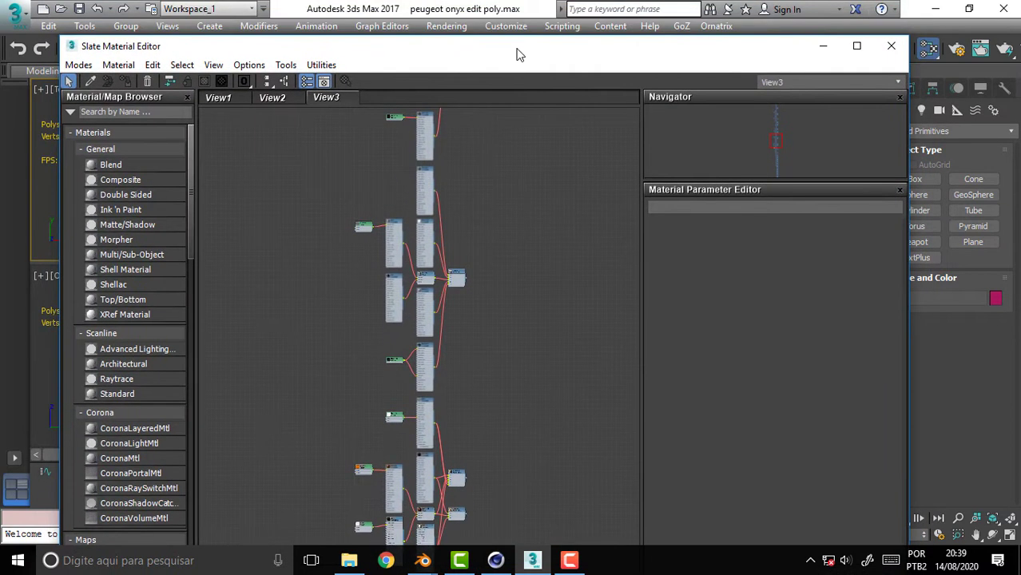
scroll(582, 242, "down", 3)
scroll(580, 242, "up", 5)
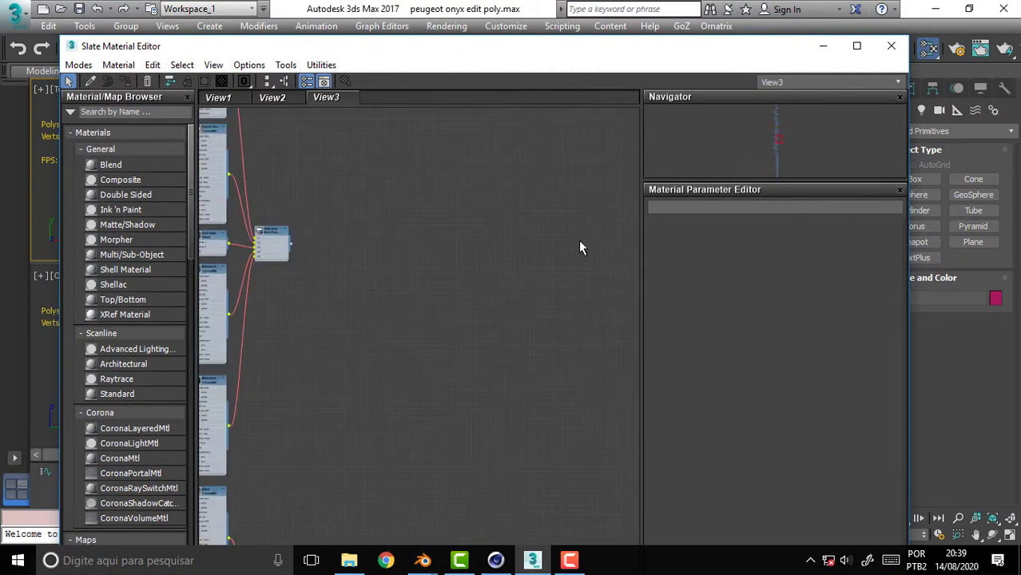
middle_click_drag(539, 228, 714, 301)
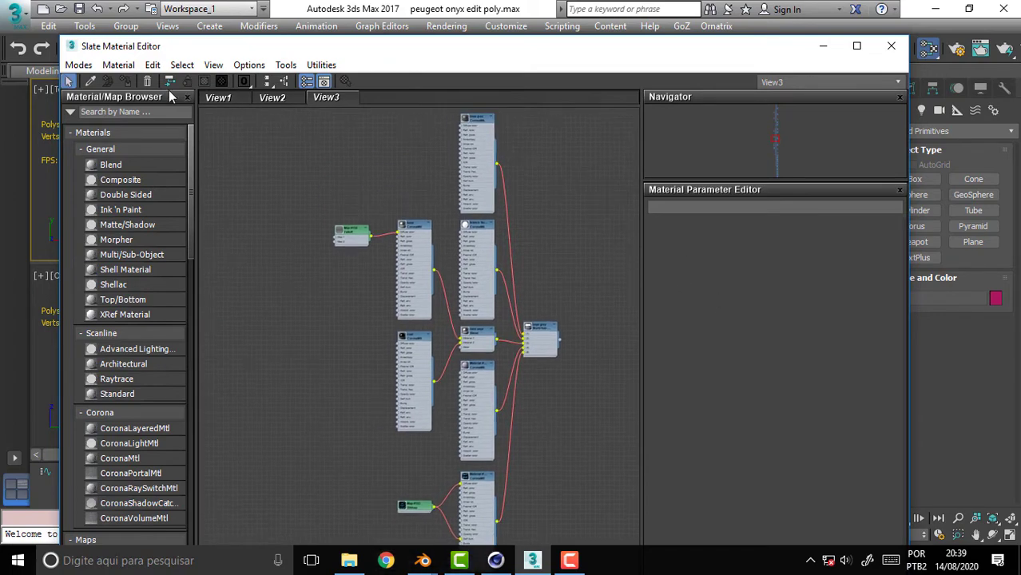
left_click(79, 64)
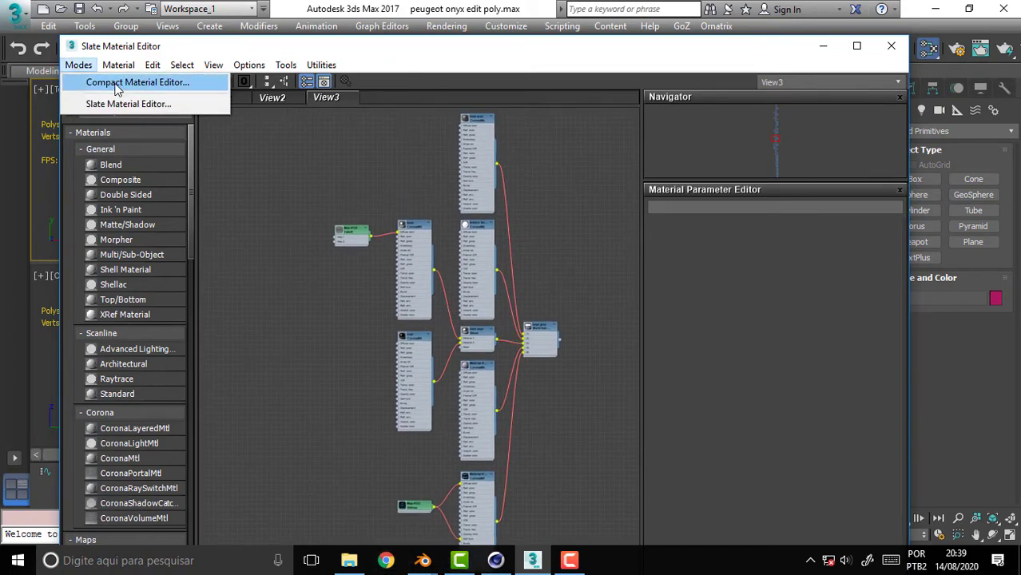
left_click(121, 87)
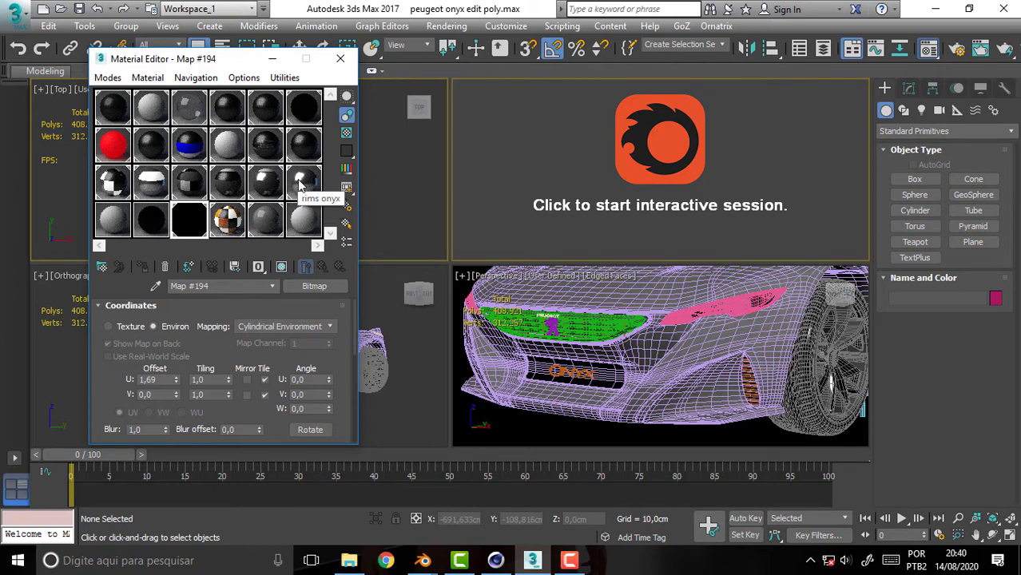
Select the car body in the Perspective view, then bring Cinema 4D forward.
left_click(647, 287)
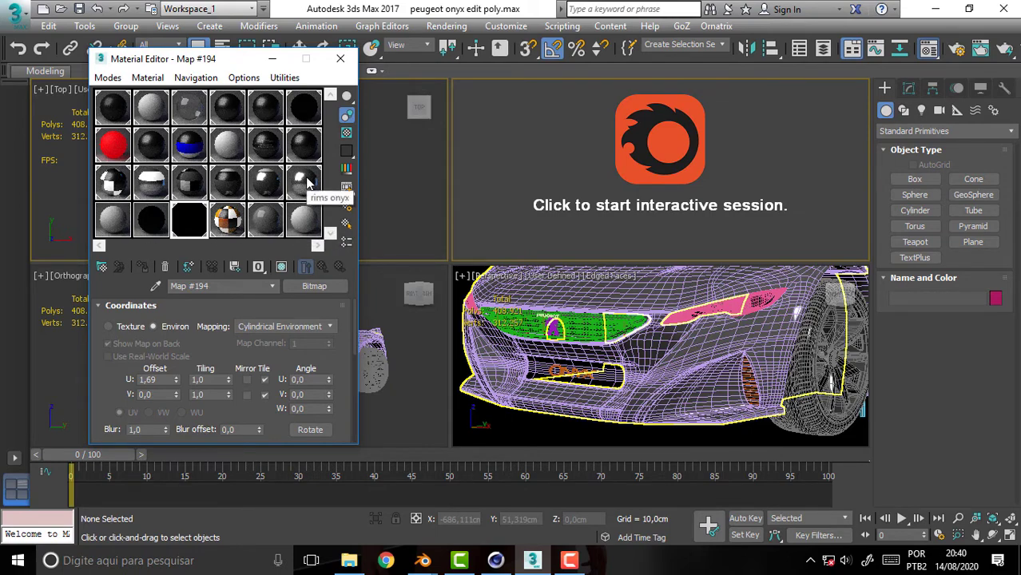
left_click(496, 560)
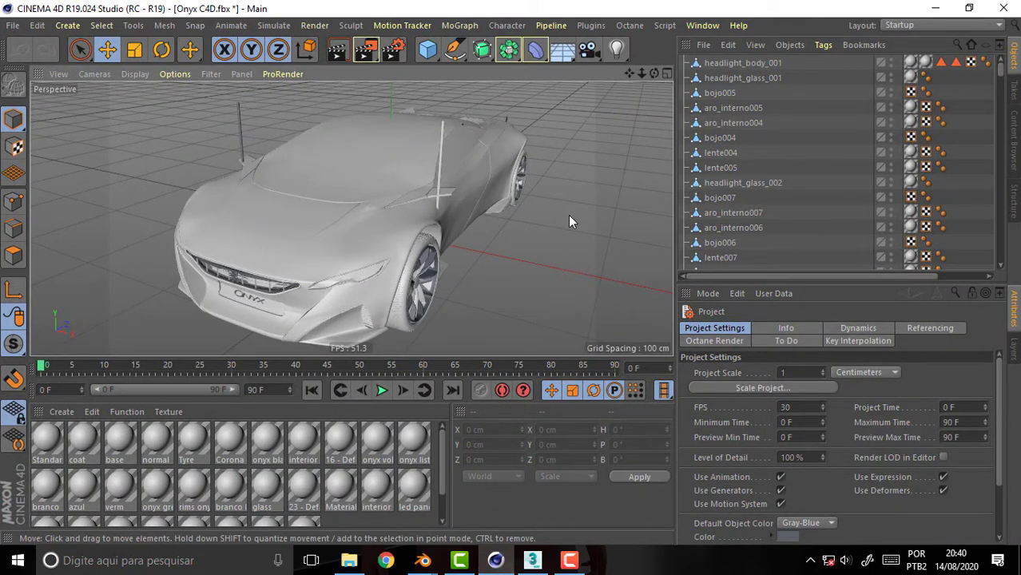
middle_click(568, 215)
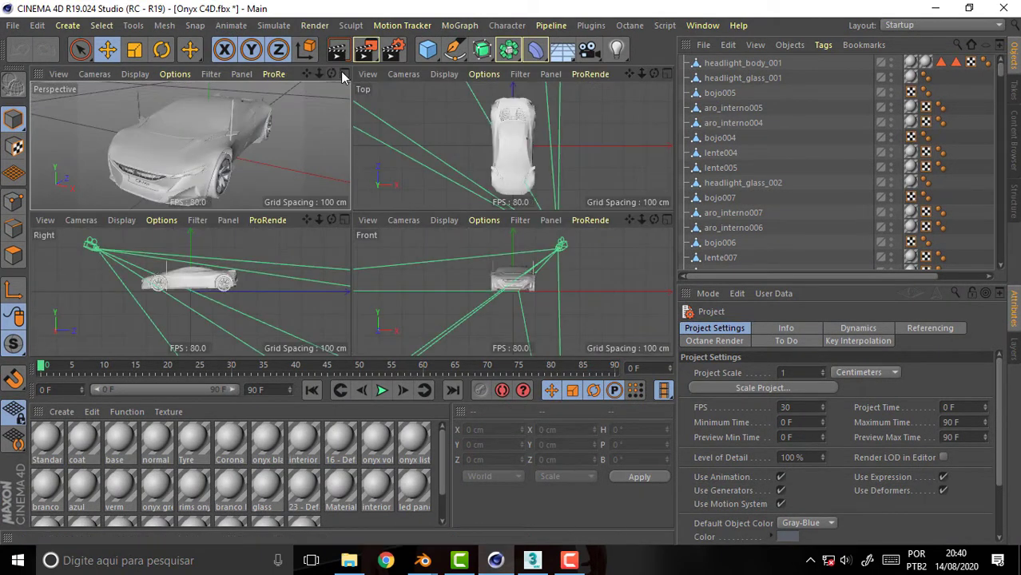
left_click(342, 74)
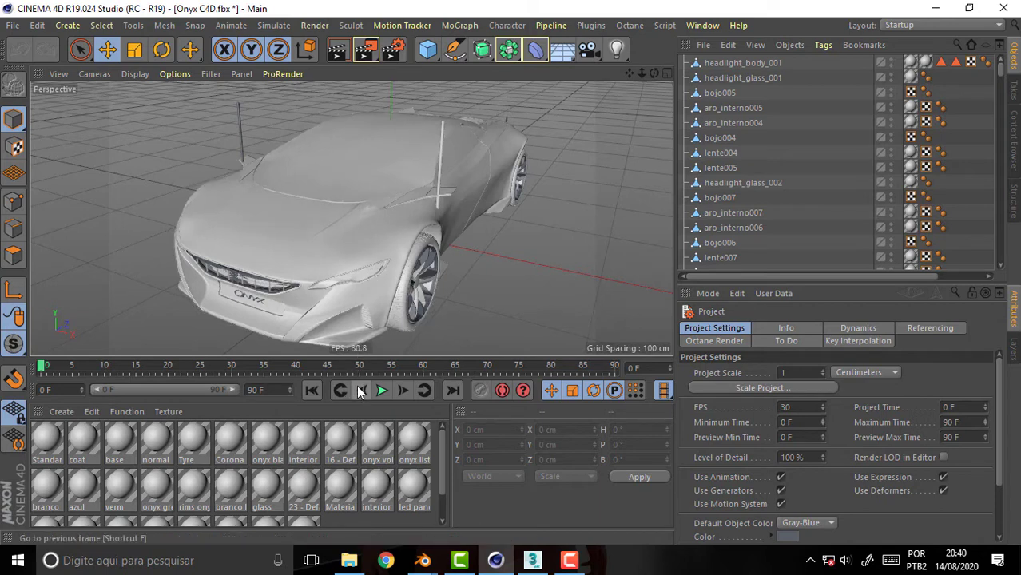
scroll(441, 436, "down", 2)
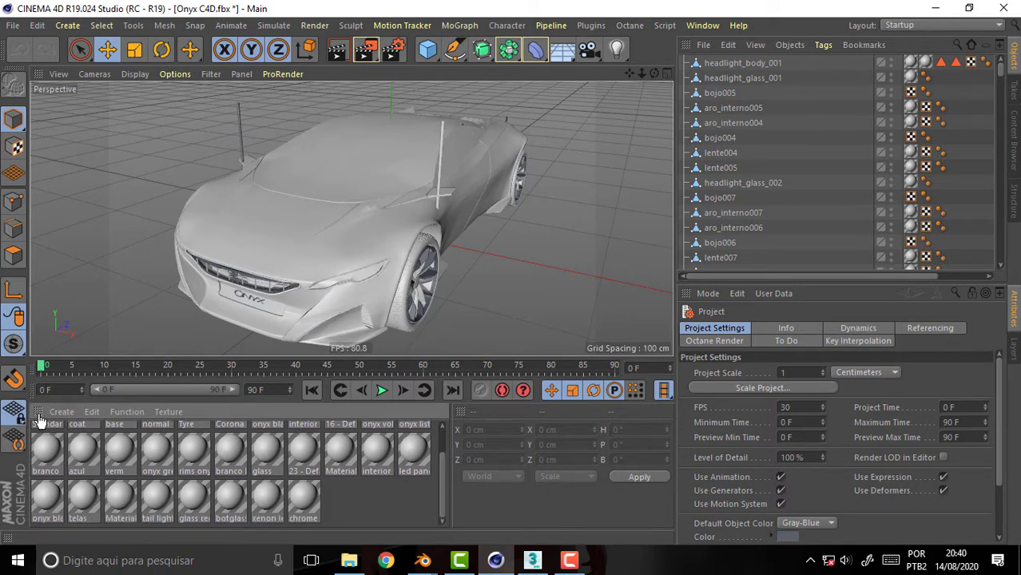
Inspect the branco material's channels in the Material Editor, then close it.
double_click(49, 448)
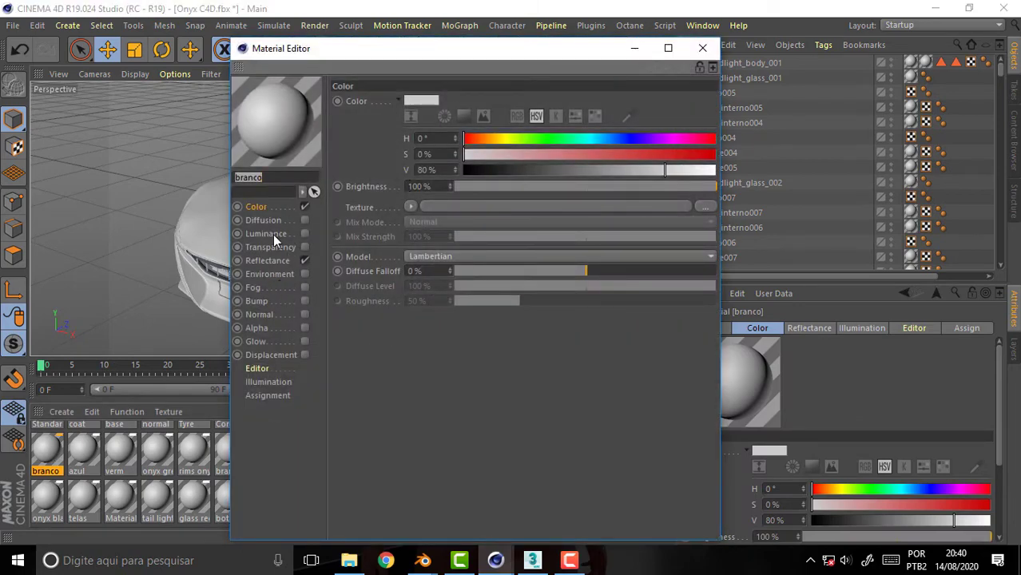
mouse_move(272, 234)
left_mouse_down()
mouse_move(270, 307)
mouse_move(305, 343)
left_mouse_up()
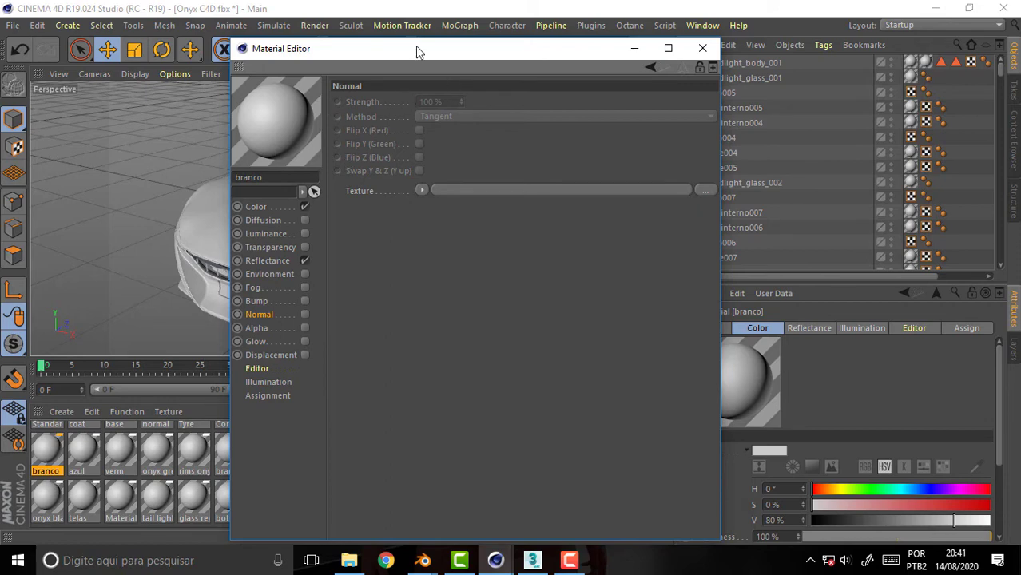
mouse_move(415, 51)
left_mouse_down()
mouse_move(557, 49)
mouse_move(495, 38)
left_mouse_up()
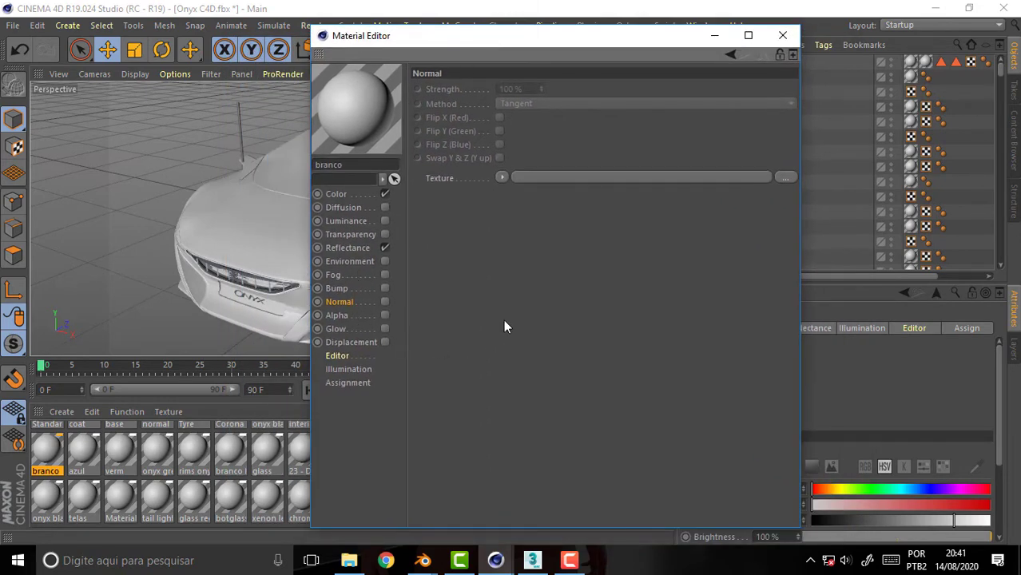
left_click(783, 35)
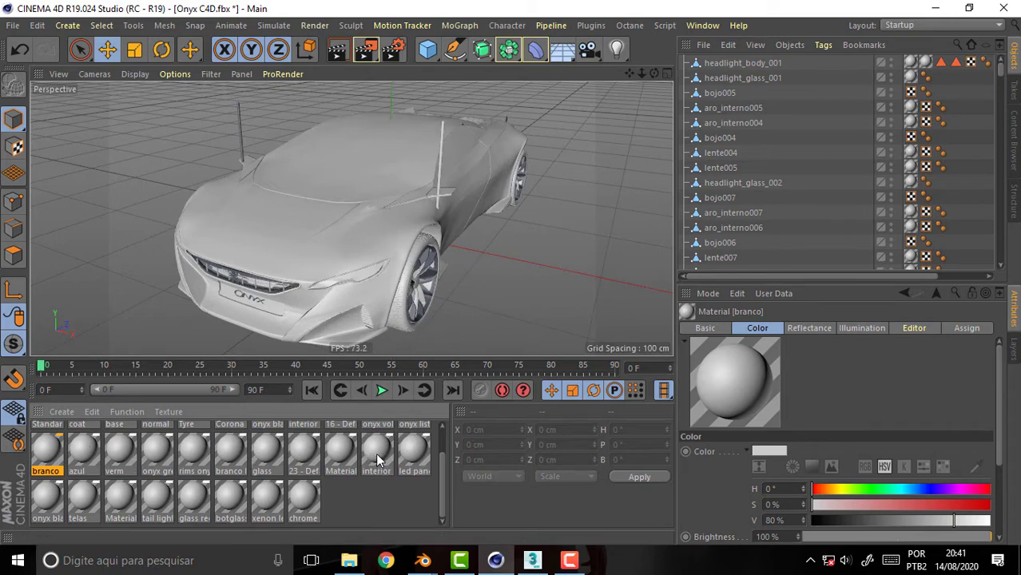
Apply the glass material to the car and return to Blender.
mouse_move(375, 453)
left_mouse_down()
mouse_move(457, 275)
mouse_move(488, 242)
left_mouse_up()
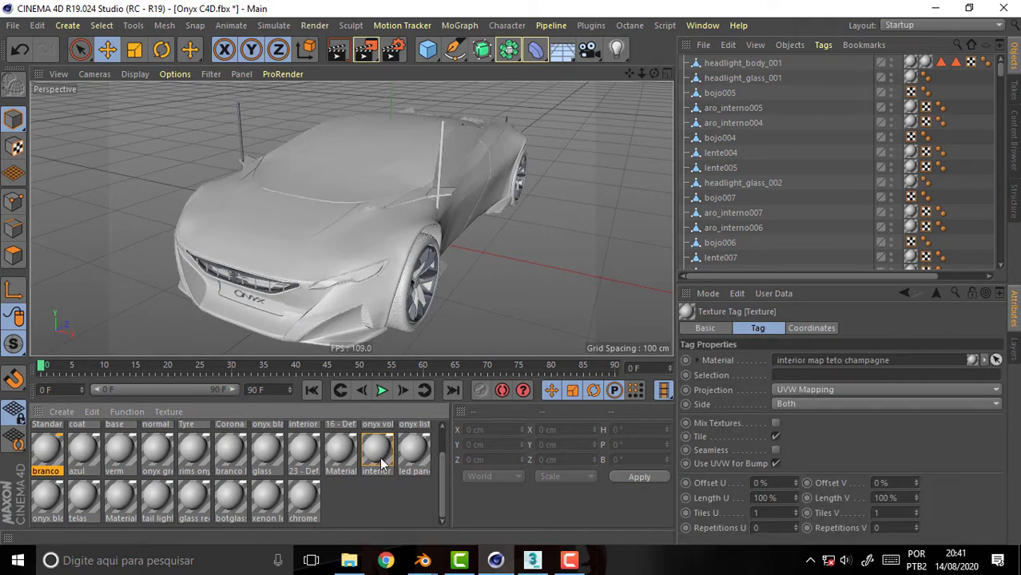
left_click_drag(256, 450, 338, 230)
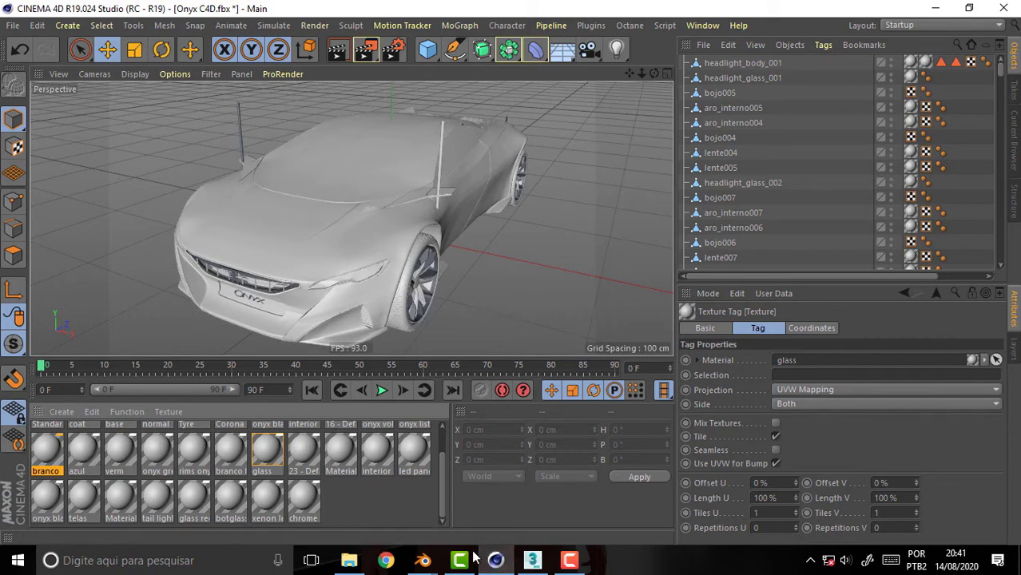
left_click(352, 499)
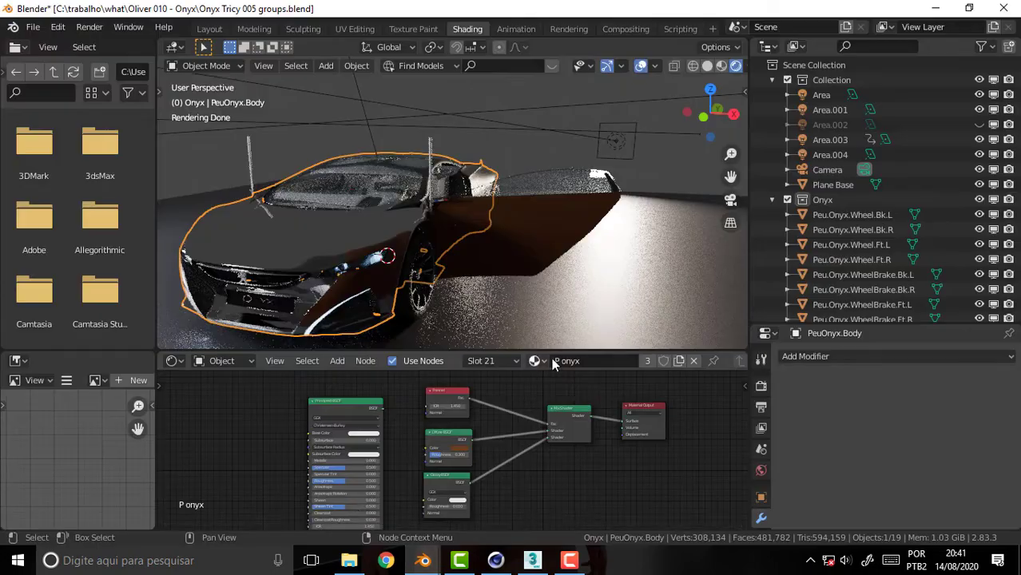
Reframe the car to the left and bring up the Shift+A Add menu.
left_click_drag(730, 176, 188, 296)
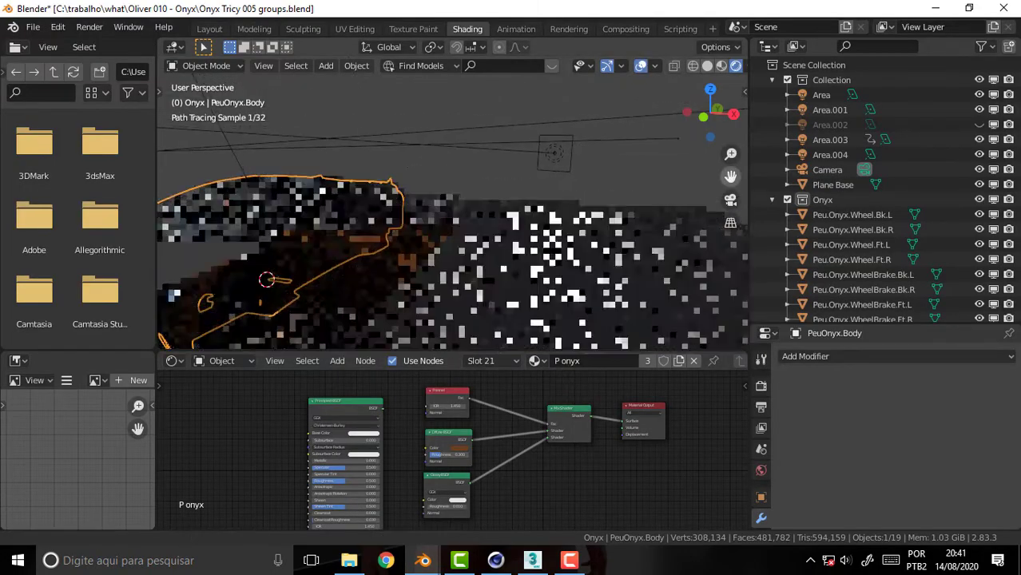
scroll(486, 200, "down", 2)
scroll(486, 199, "down", 1)
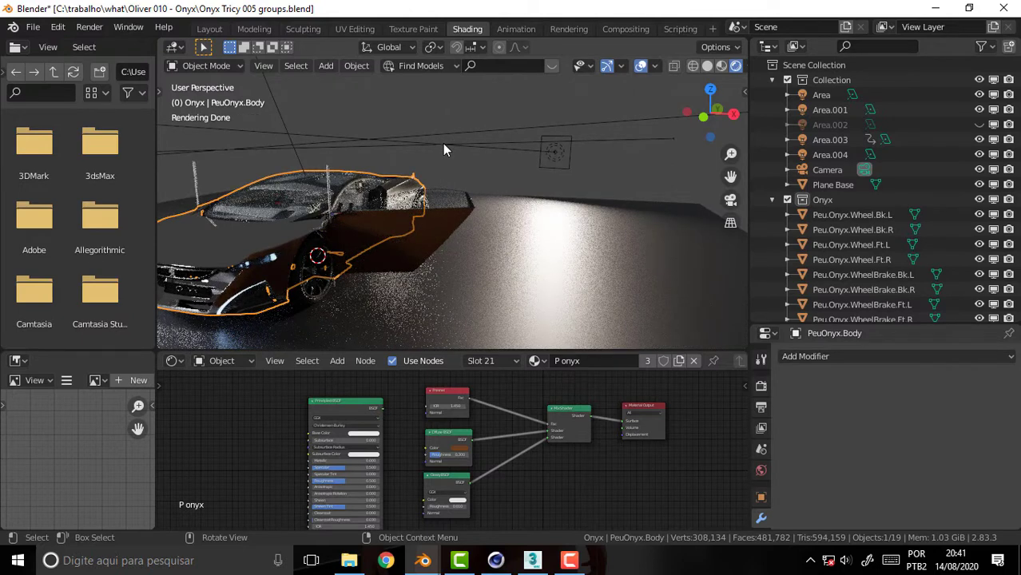
key("shift+a")
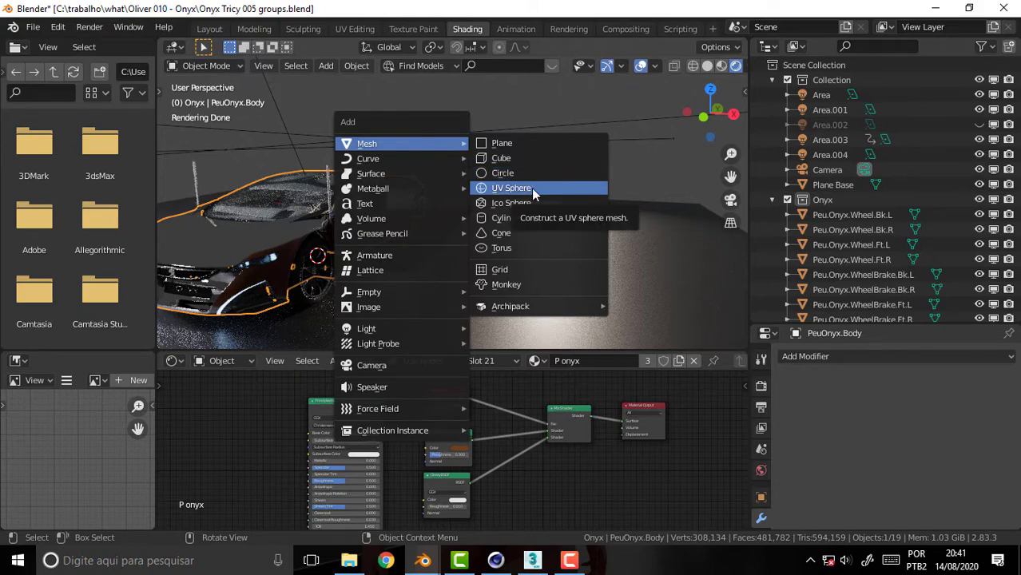
Add a UV sphere, then switch the viewport to Solid shading.
left_click(531, 188)
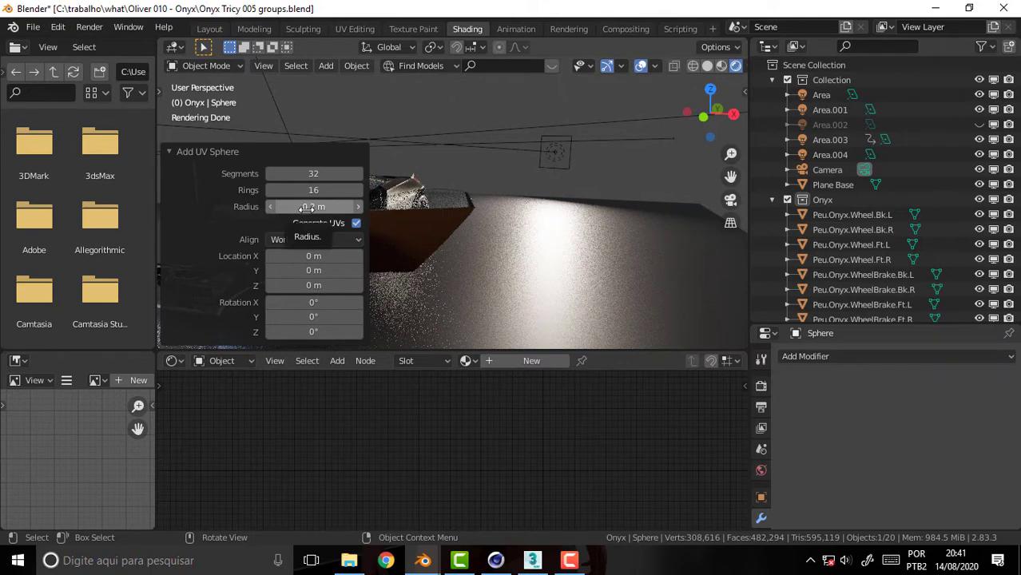
left_click(496, 158)
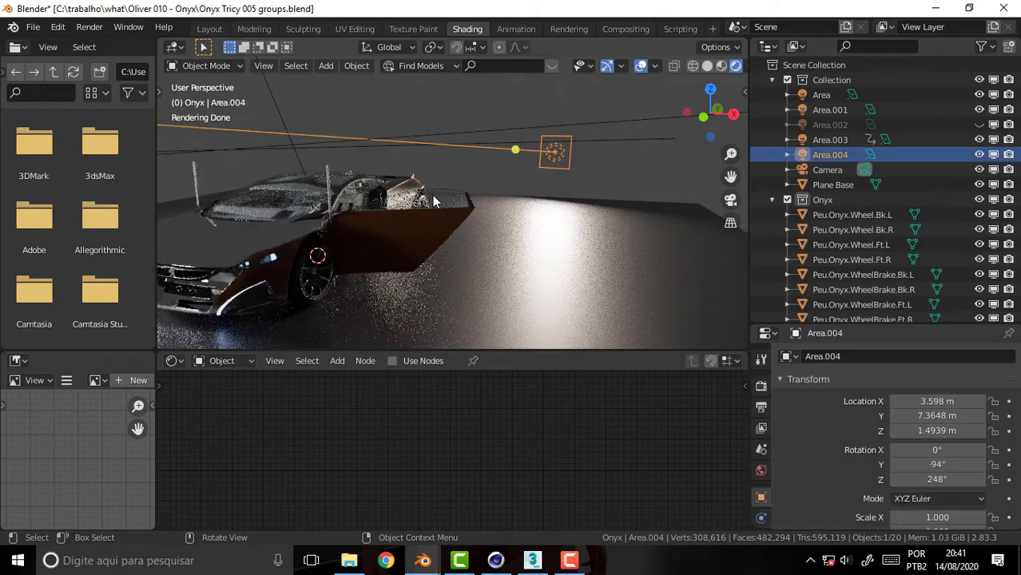
key("z")
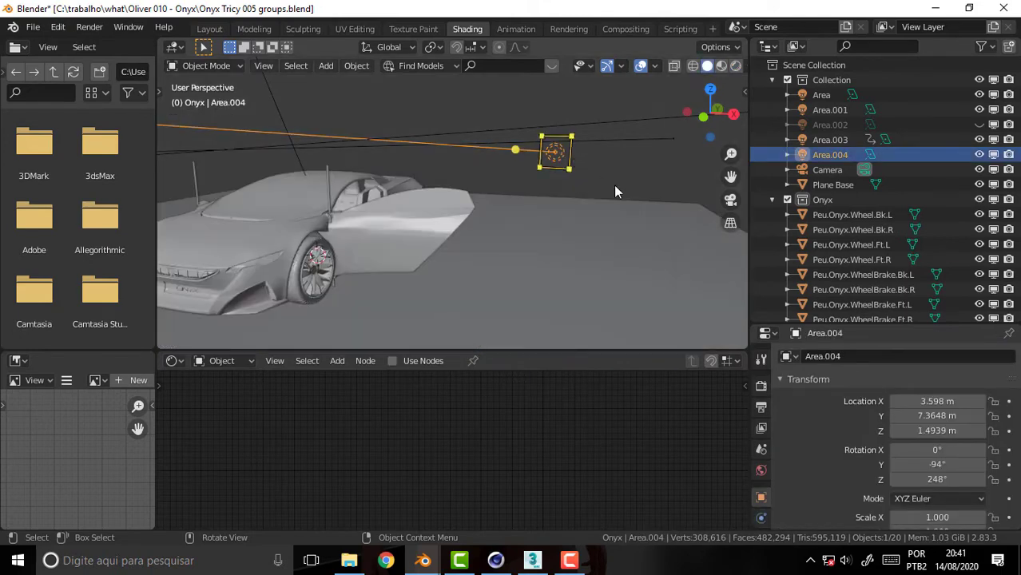
key("z")
mouse_move(615, 171)
middle_mouse_down()
mouse_move(541, 146)
mouse_move(560, 140)
mouse_move(558, 150)
mouse_move(586, 159)
mouse_move(500, 136)
middle_mouse_up()
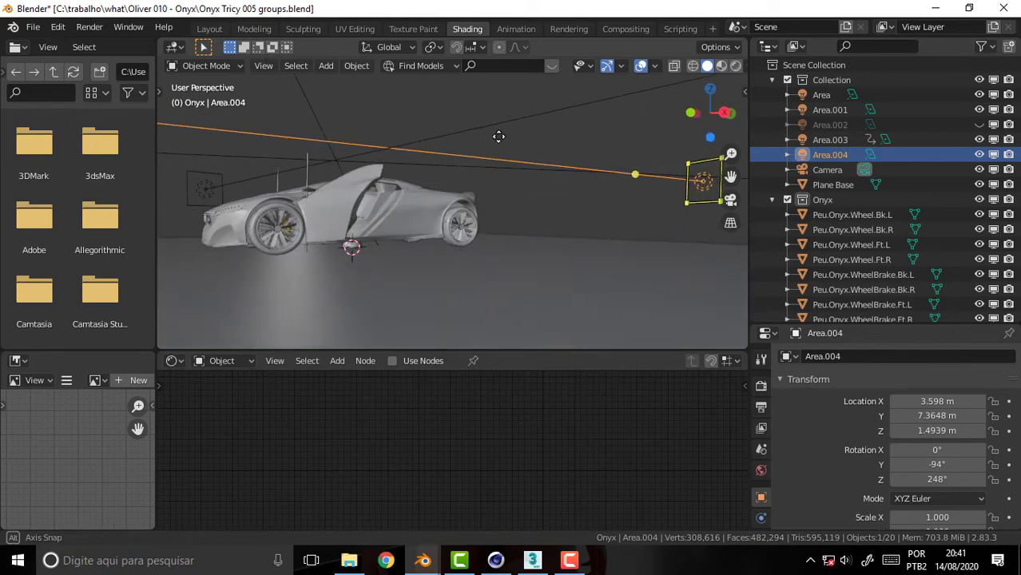
Move the small sphere 3.3 m along X and raise it 2.2 m.
left_click(360, 252)
left_click(356, 250)
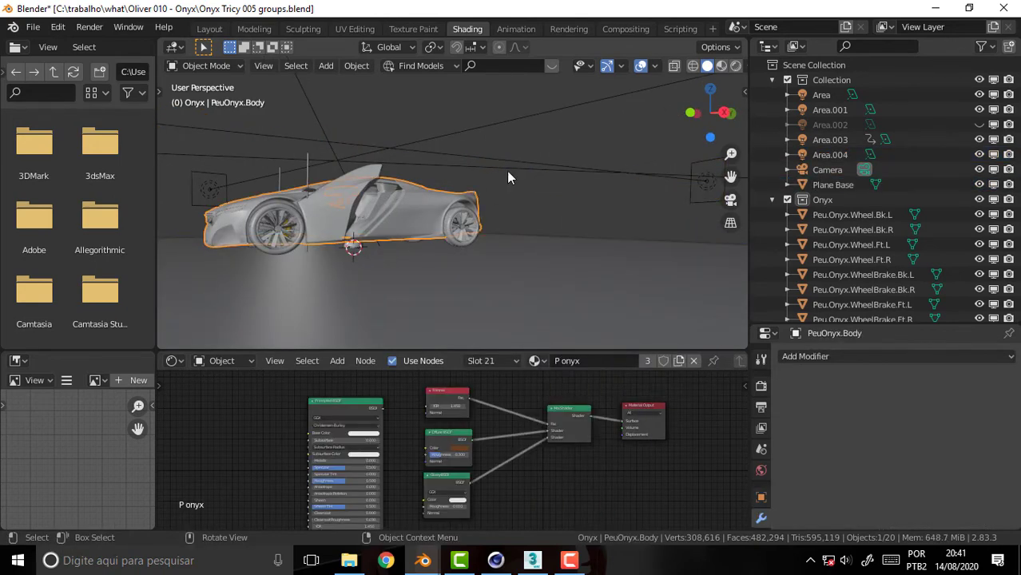
left_click(355, 250)
middle_click_drag(504, 182, 588, 172)
key("g")
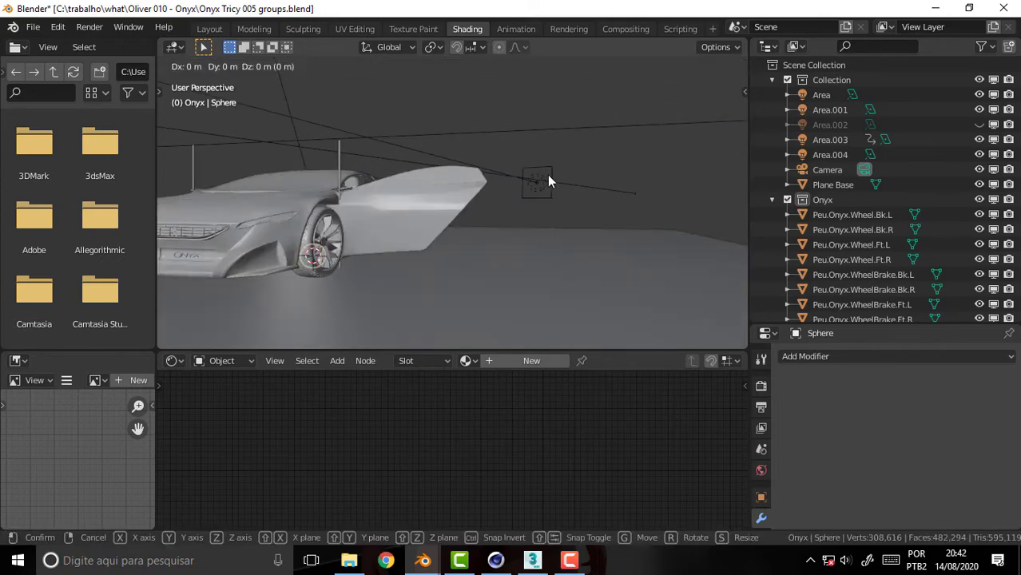
key("x")
left_click(159, 179)
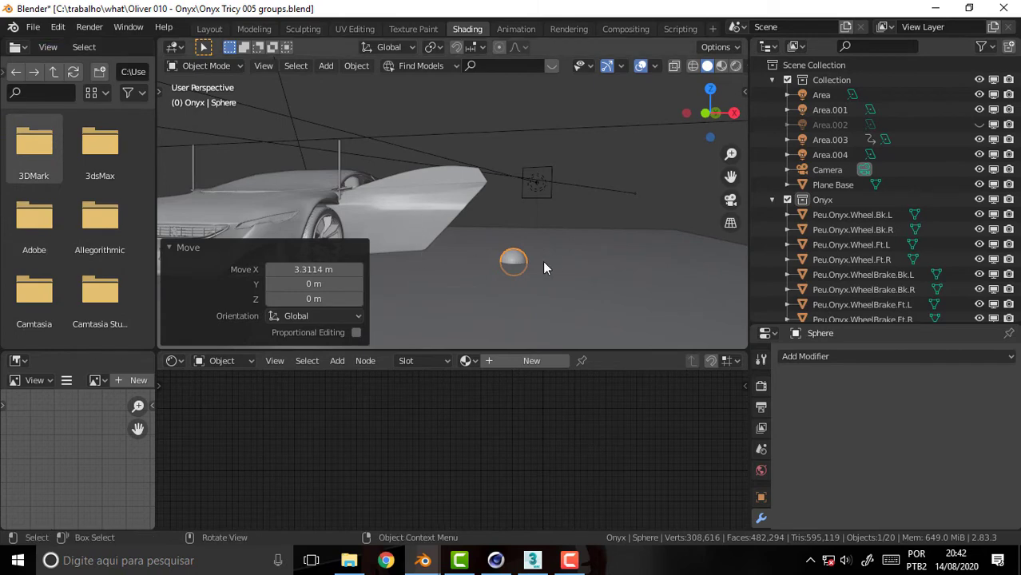
key("g")
key("z")
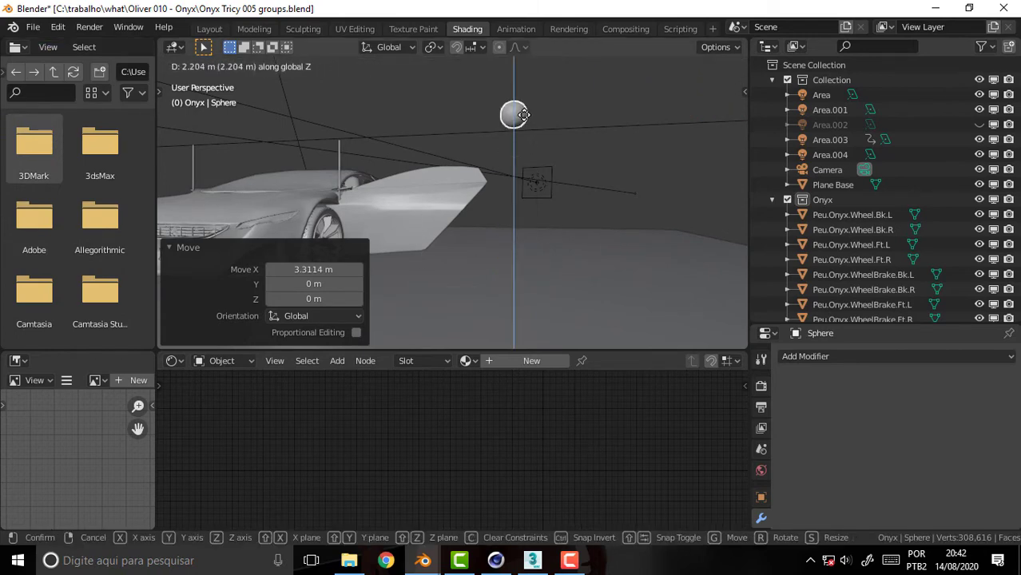
left_click(523, 114)
Shade the sphere smooth and reframe the view around it.
left_click(350, 67)
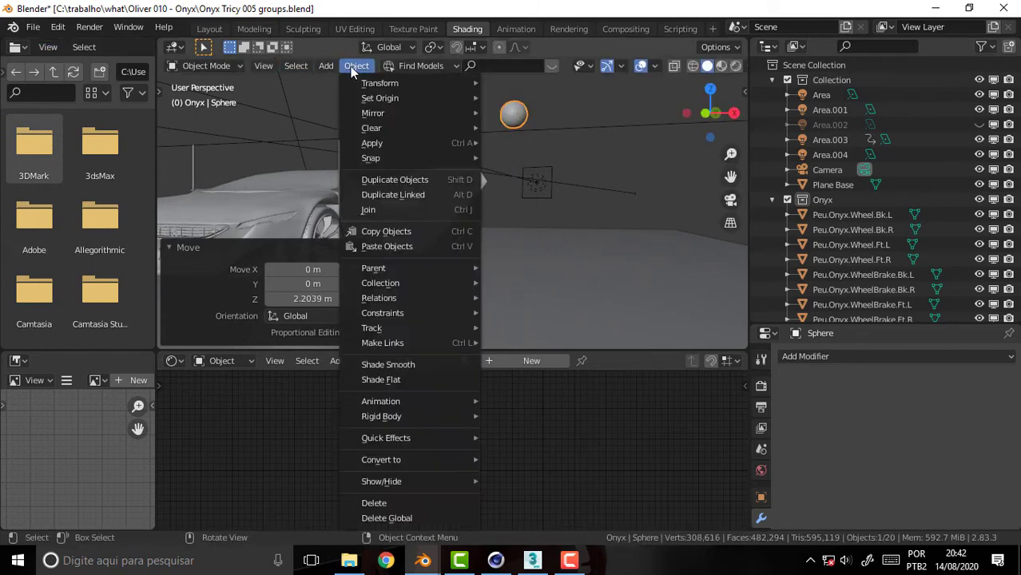
left_click(402, 365)
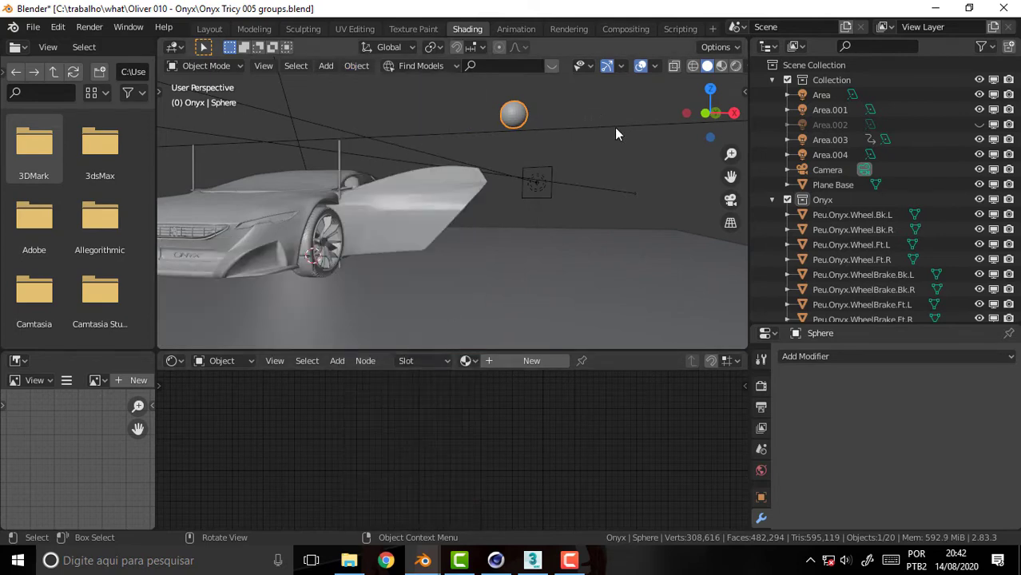
left_click_drag(730, 176, 561, 132)
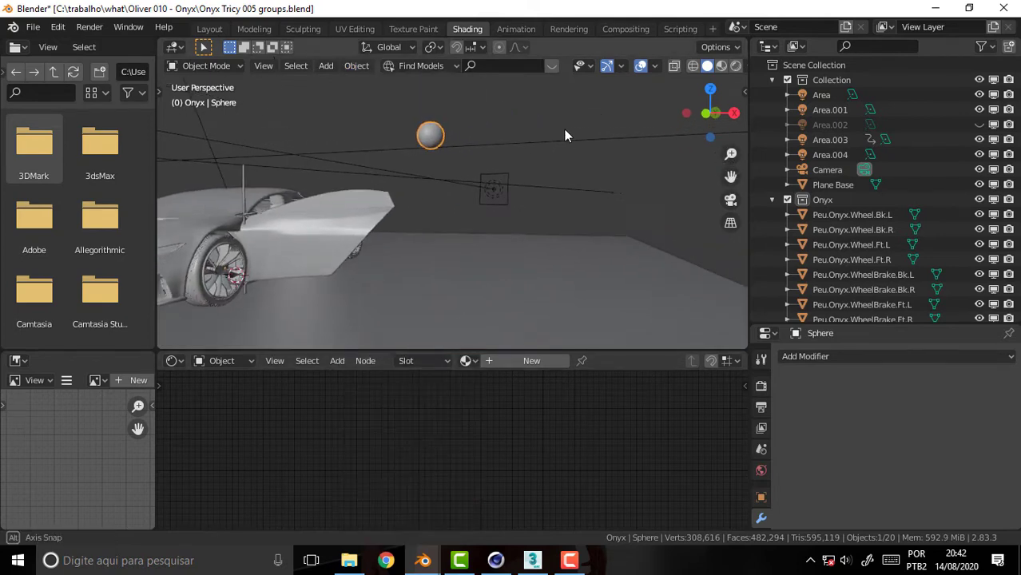
middle_click_drag(563, 128, 587, 137)
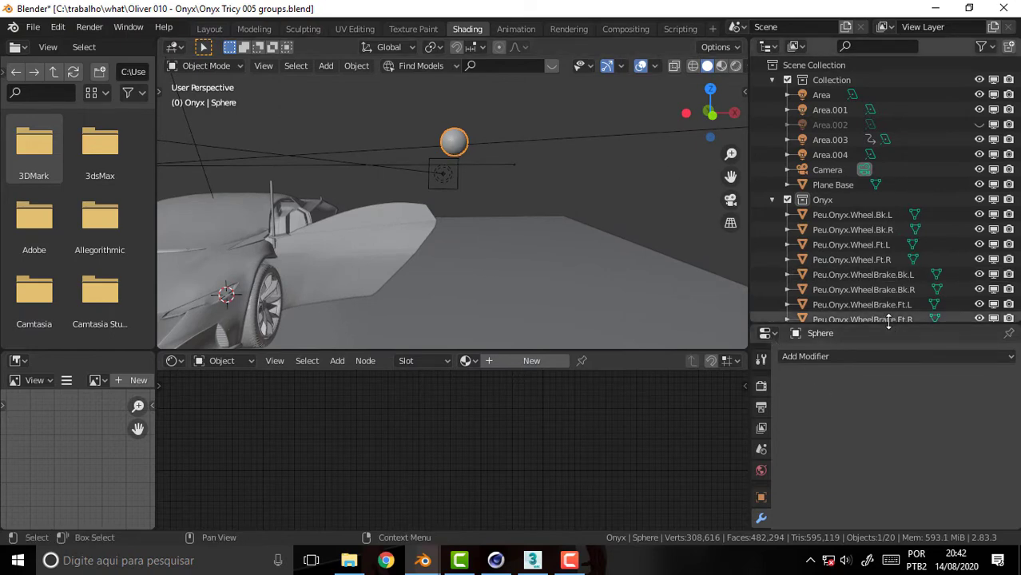
Add an Array modifier to the sphere.
mouse_move(889, 322)
left_mouse_down()
mouse_move(889, 230)
mouse_move(888, 239)
left_mouse_up()
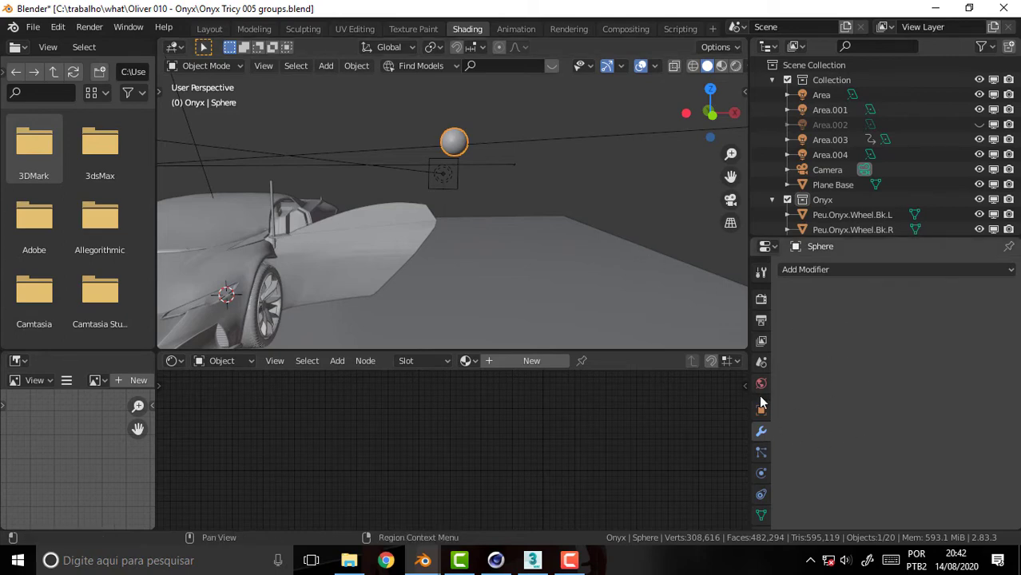
left_click(816, 269)
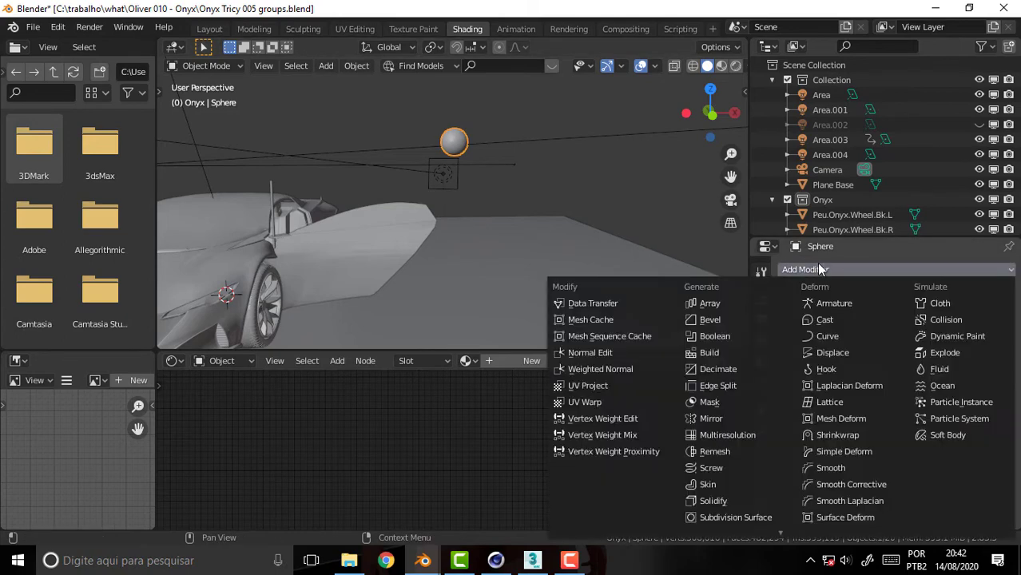
left_click(721, 303)
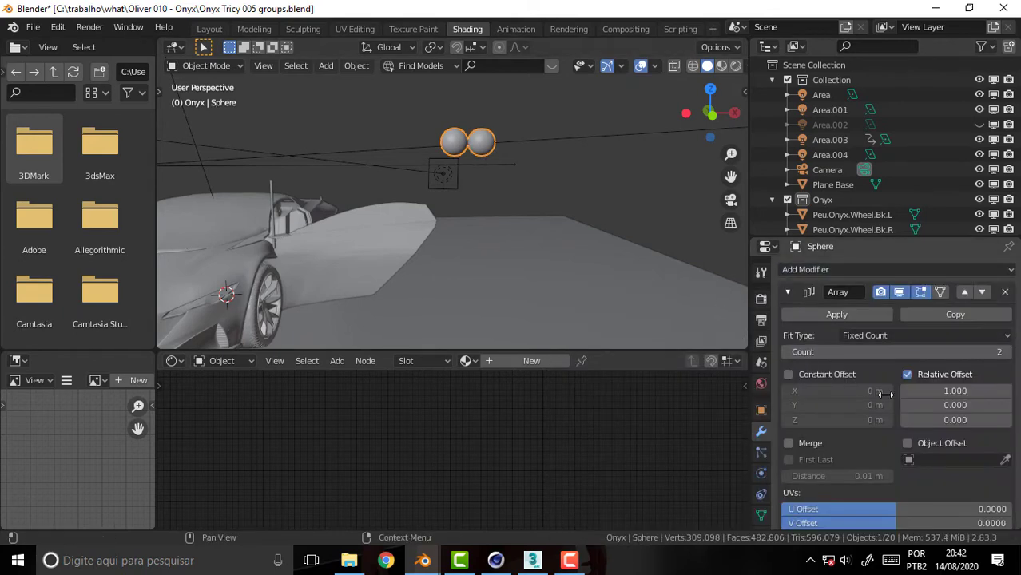
Set the array's relative X offset to 1.1 and count to 6.
left_click(955, 390)
type("11")
key("Return")
left_click(955, 391)
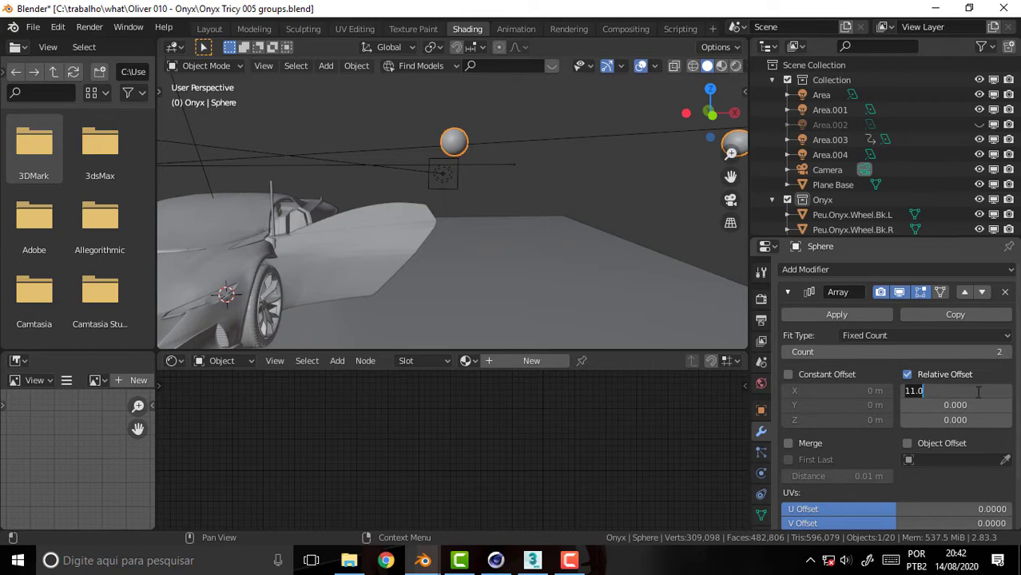
key("Home")
type("1")
key("Return")
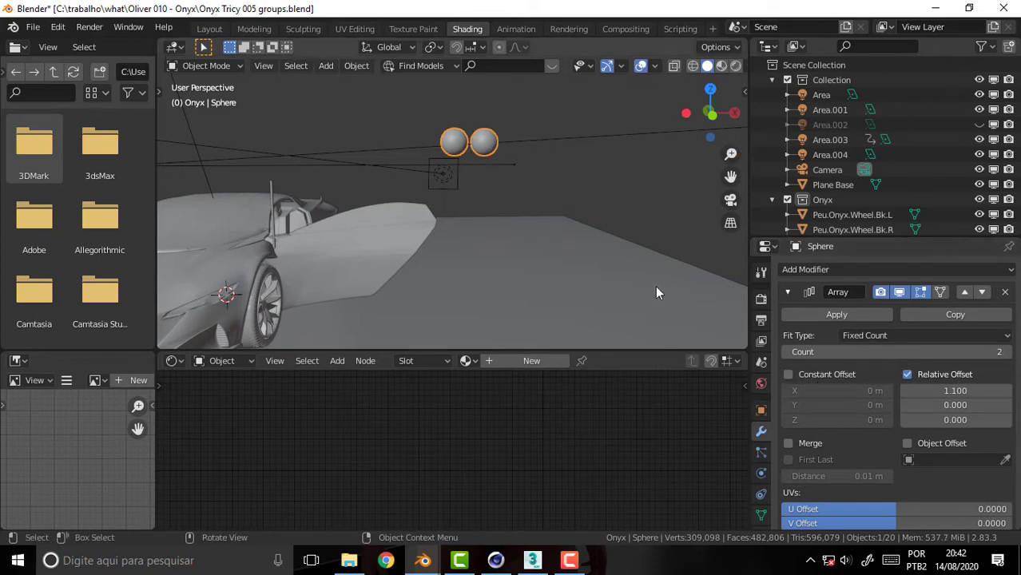
left_click(999, 352)
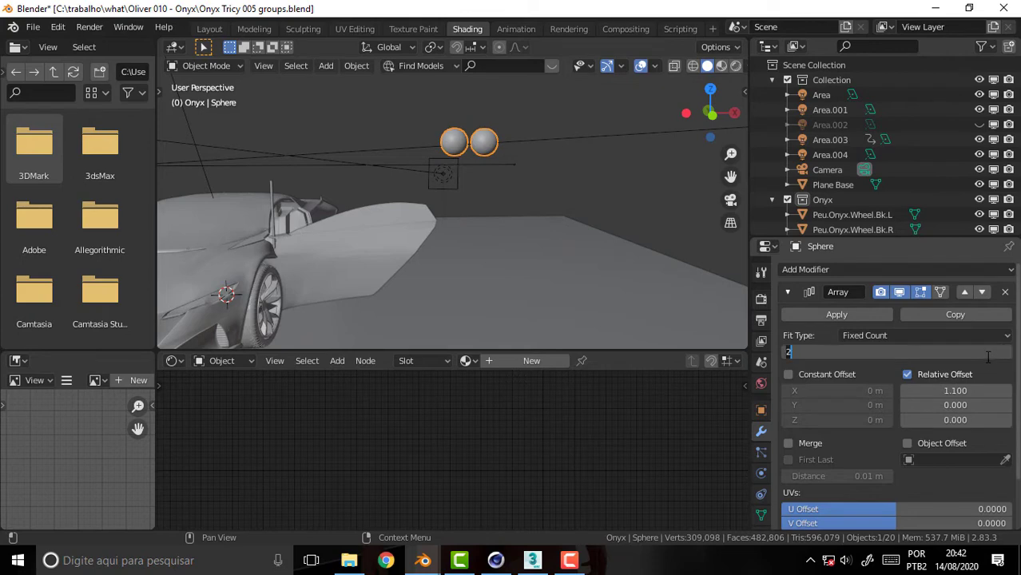
type("6")
key("Return")
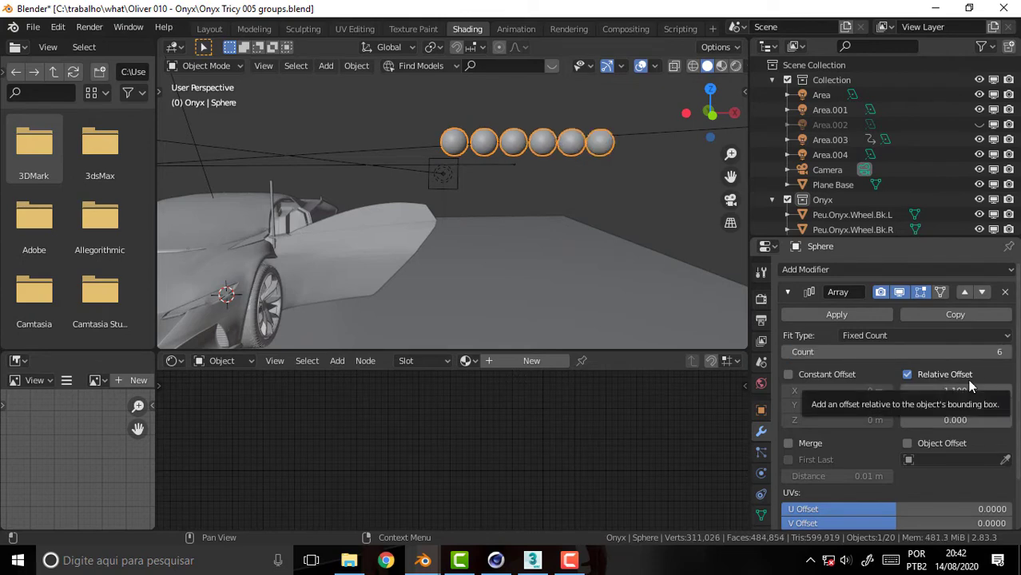
Apply the first Array modifier and add a second Array with X relative offset 0.
left_click(825, 313)
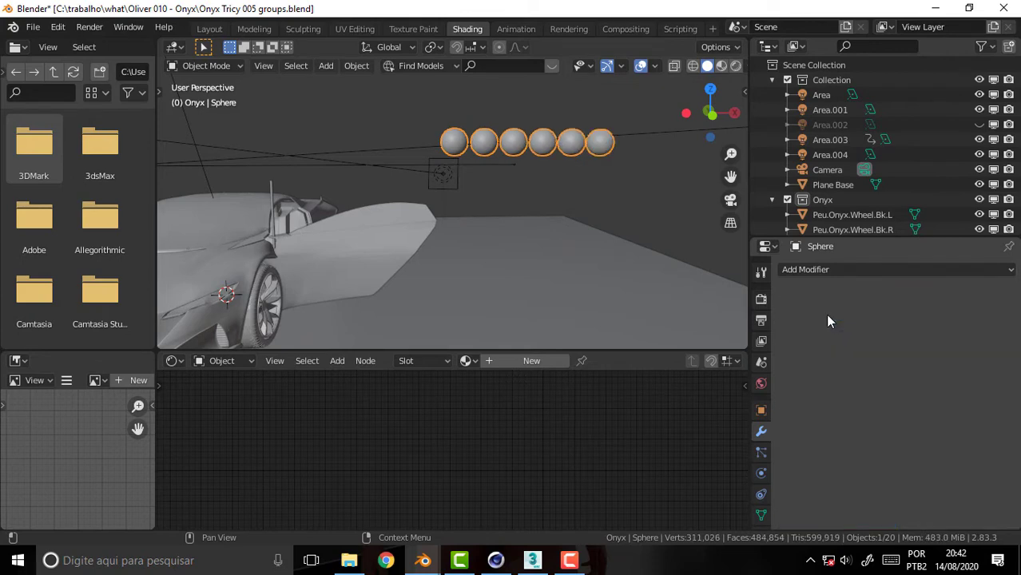
left_click(814, 269)
left_click(707, 302)
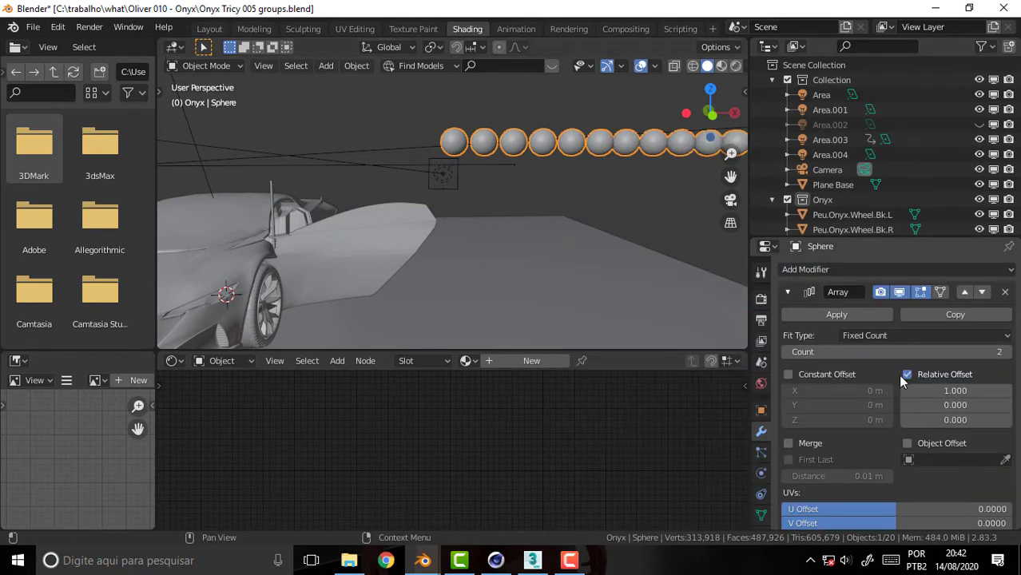
left_click(950, 391)
type("0")
key("Return")
Set the second array's Y offset to 0, Z offset to 1.1 and count to 5.
left_click(947, 406)
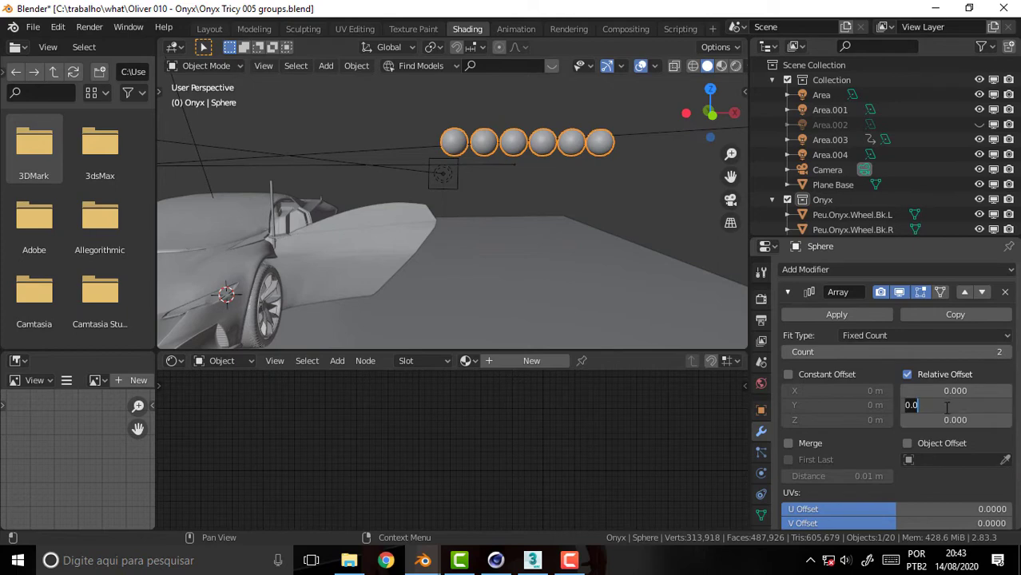
type("1.1")
key("Return")
left_click(952, 405)
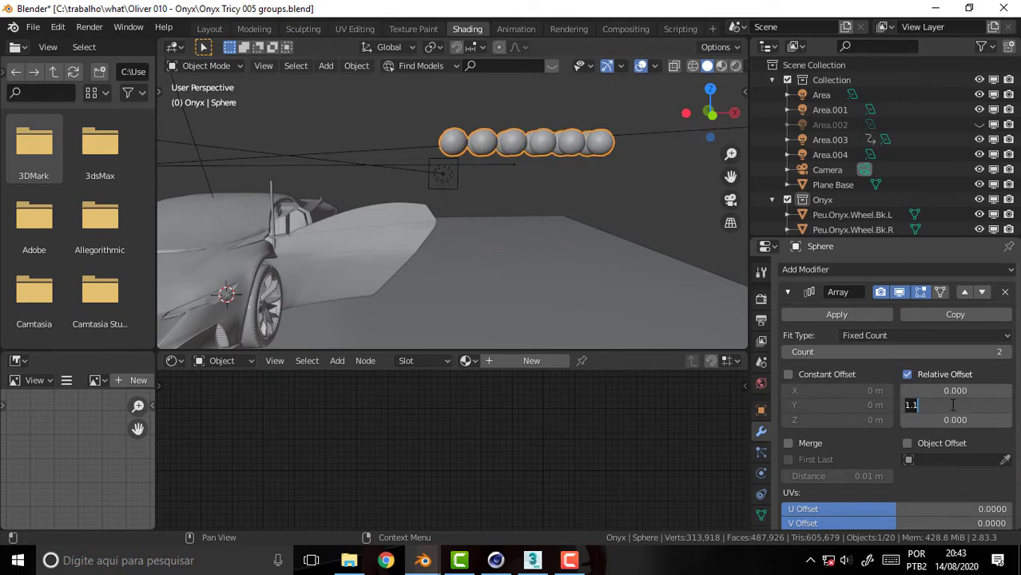
type("0")
key("Return")
left_click(949, 420)
type("1.1")
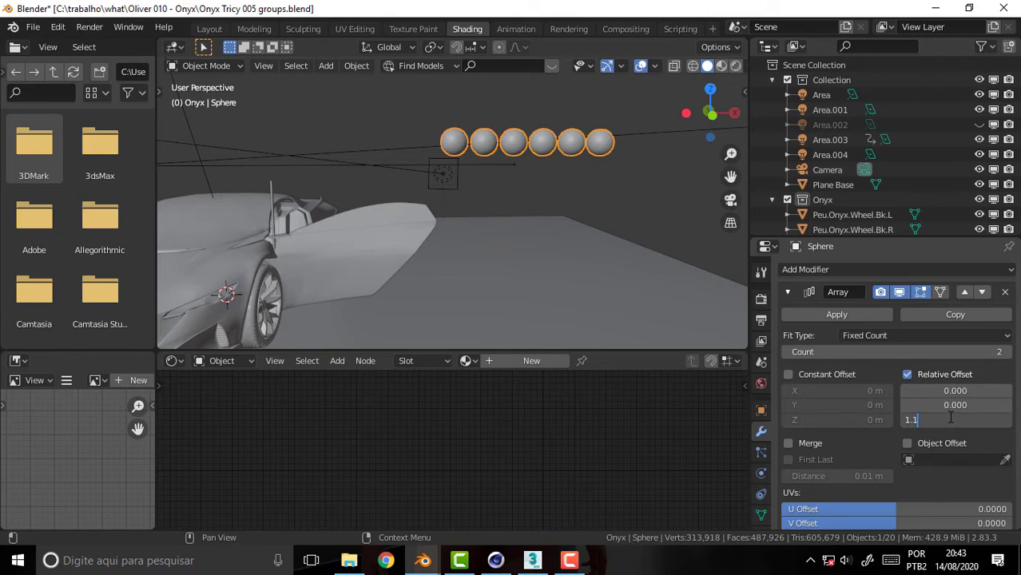
key("Return")
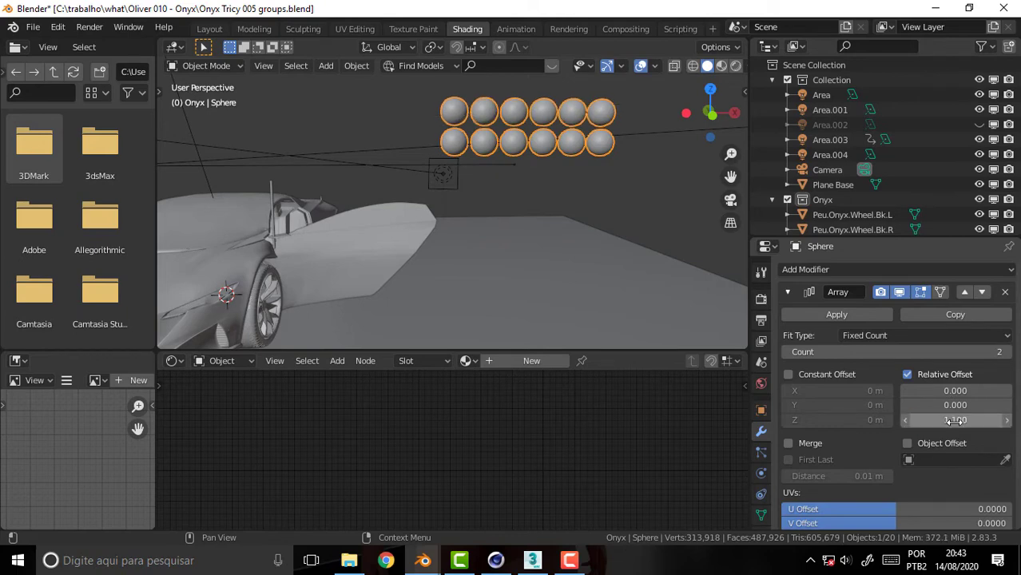
left_click(975, 354)
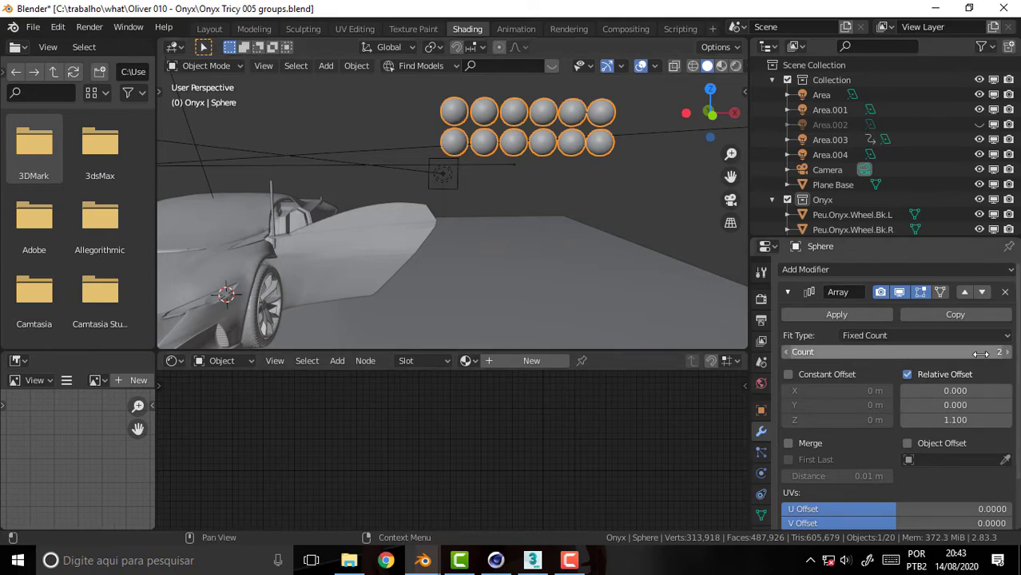
type("5")
key("Return")
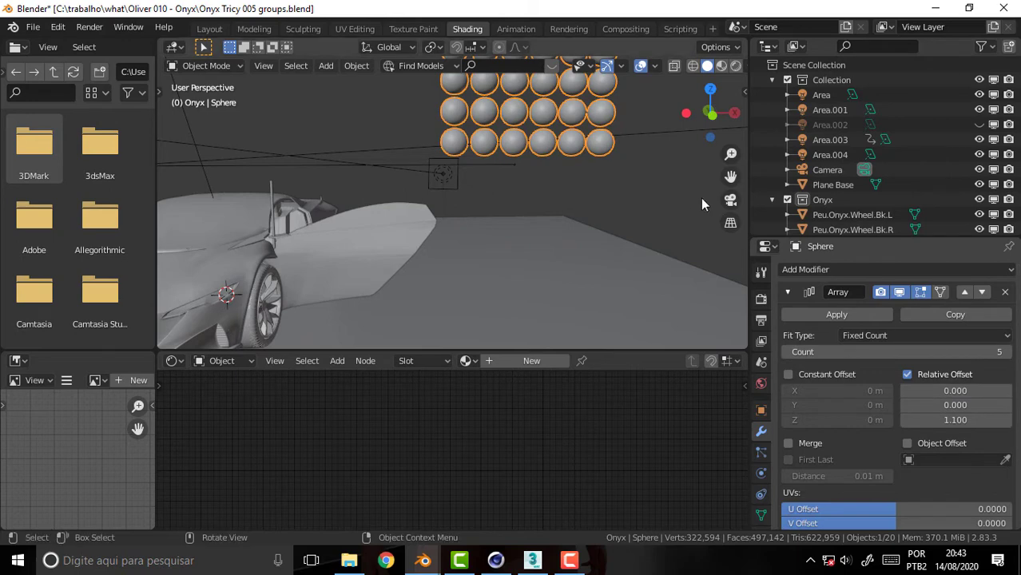
Lower the 6×5 sphere grid about 0.94 m along Z.
left_click_drag(730, 175, 701, 244)
left_click_drag(730, 176, 564, 155)
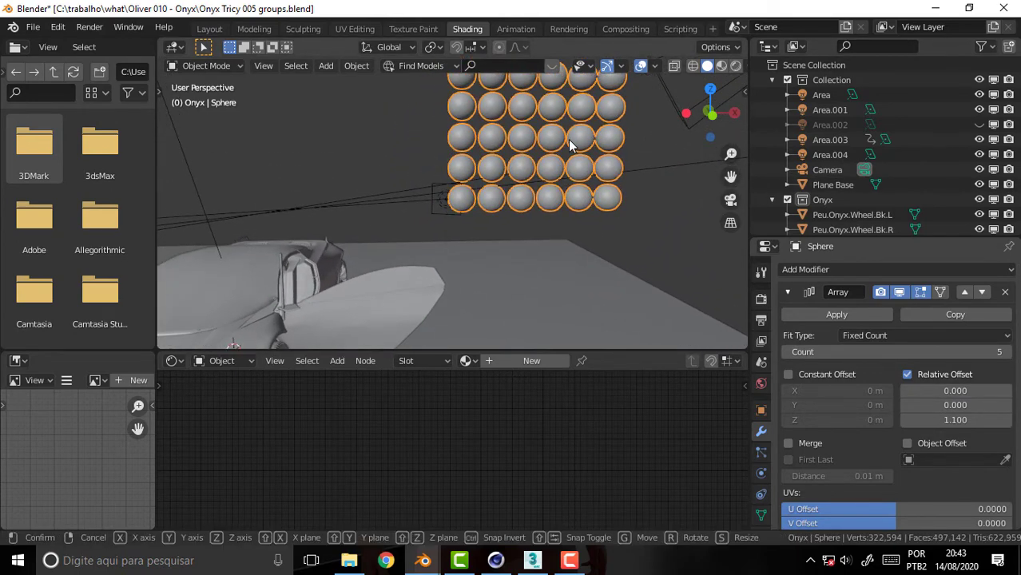
key("g")
key("z")
left_click(585, 202)
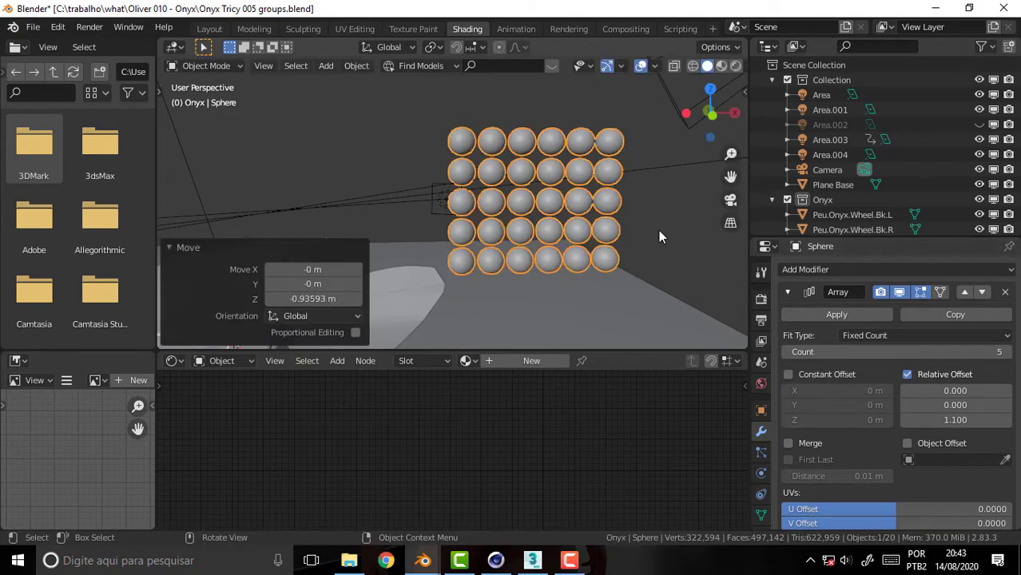
left_click(495, 560)
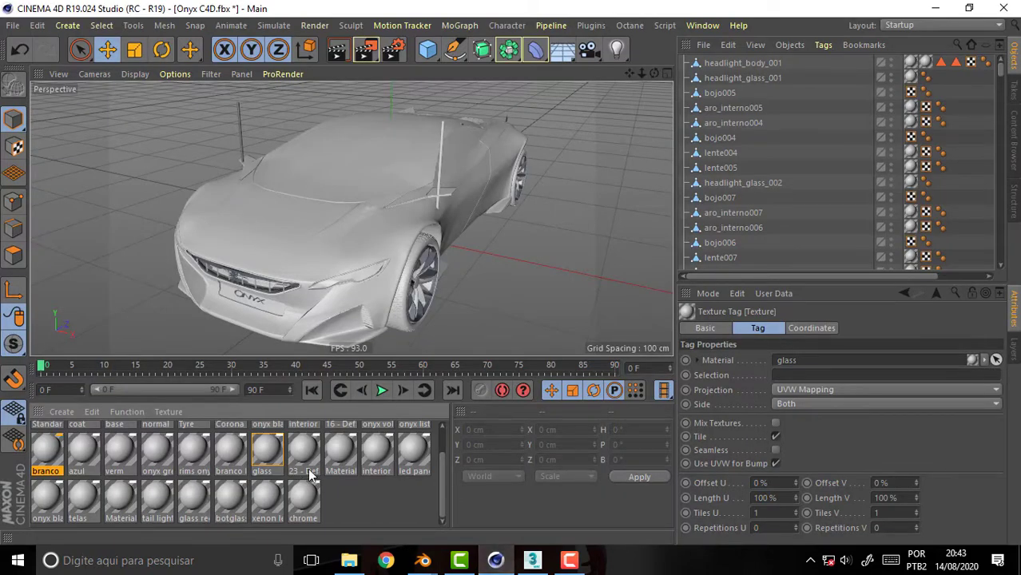
left_click(532, 560)
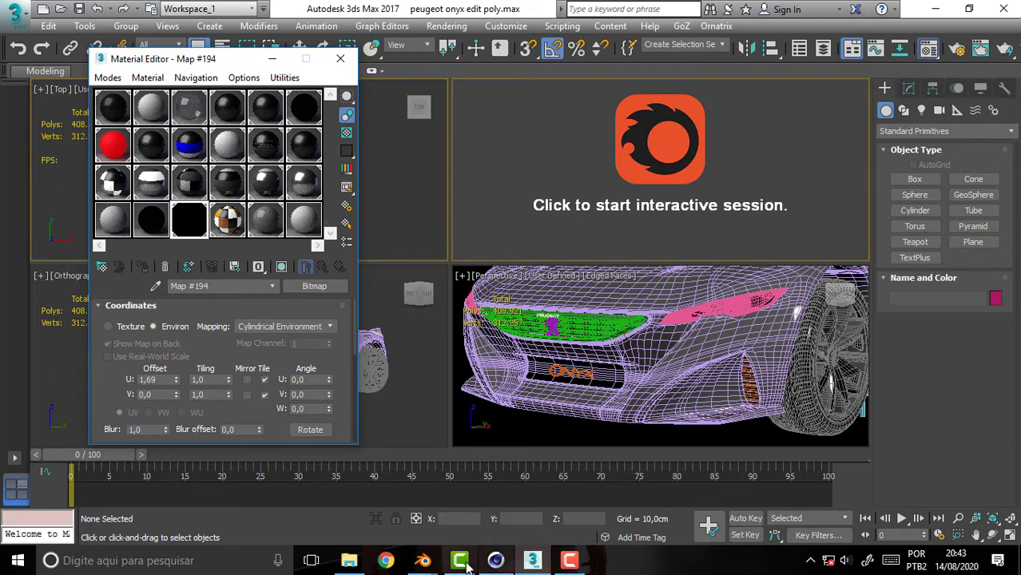
mouse_move(423, 560)
left_click(369, 515)
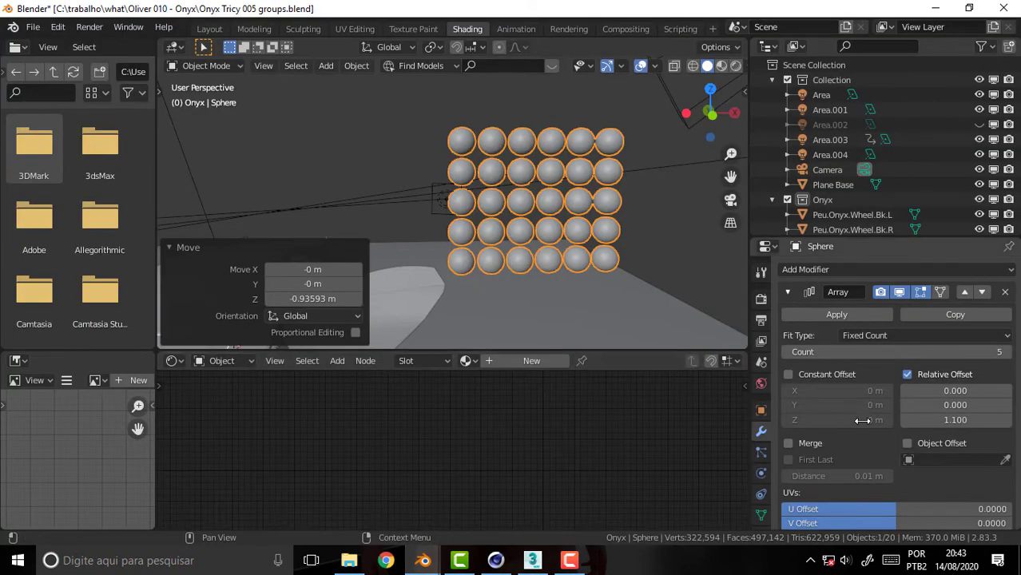
Look through the existing materials in the Sphere's Material tab.
scroll(757, 519, "down", 2)
left_click(760, 489)
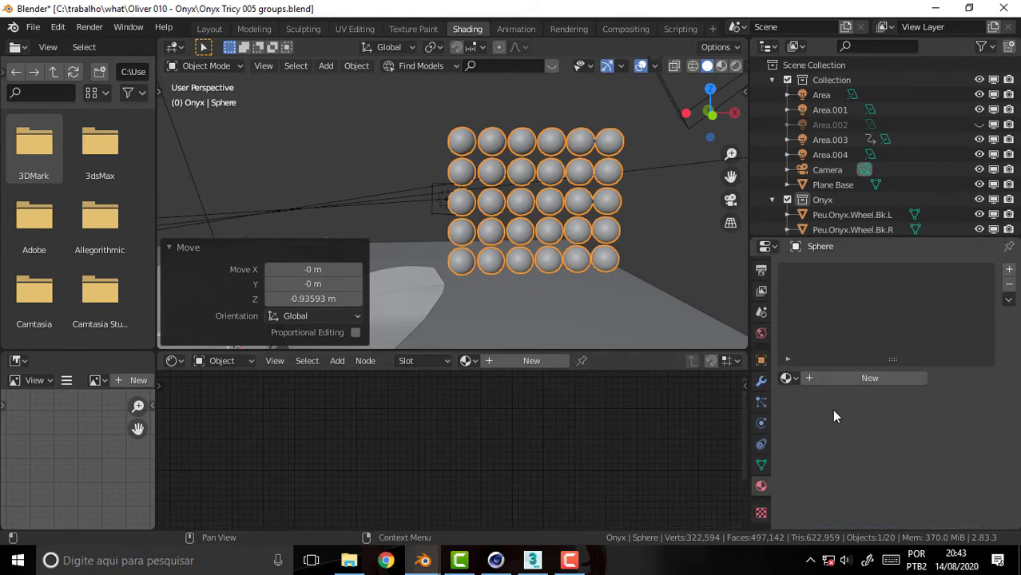
left_click(788, 378)
left_click_drag(1018, 140, 1018, 248)
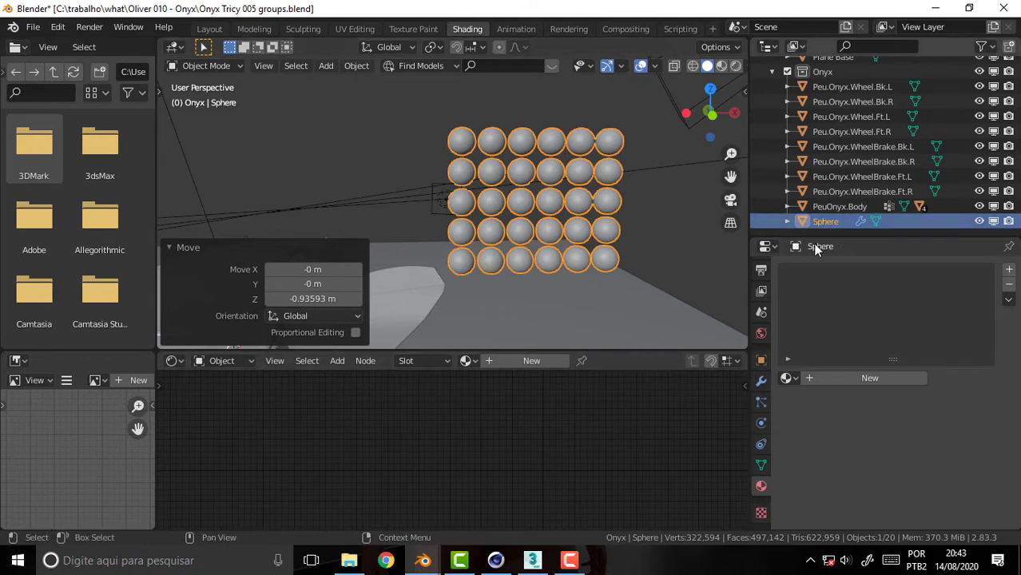
Apply the Array modifier and inspect the Sphere entry in the Outliner.
left_click(761, 381)
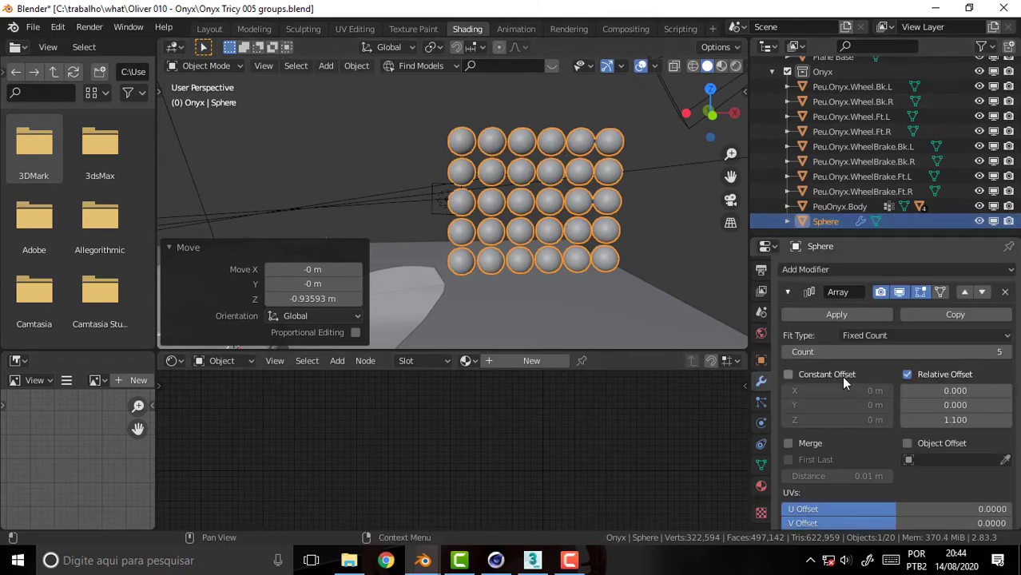
left_click(836, 315)
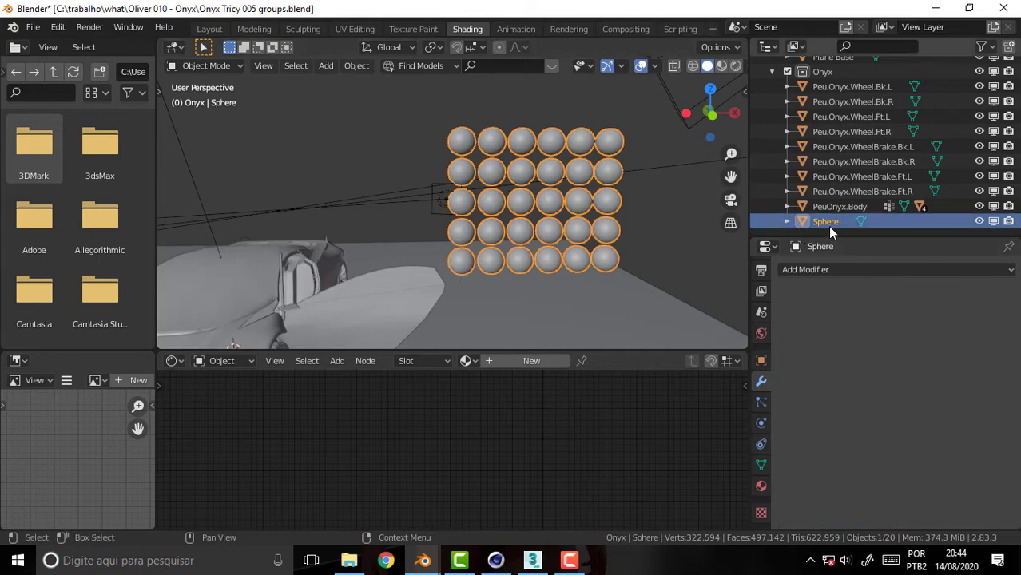
left_click(787, 222)
scroll(830, 208, "down", 1)
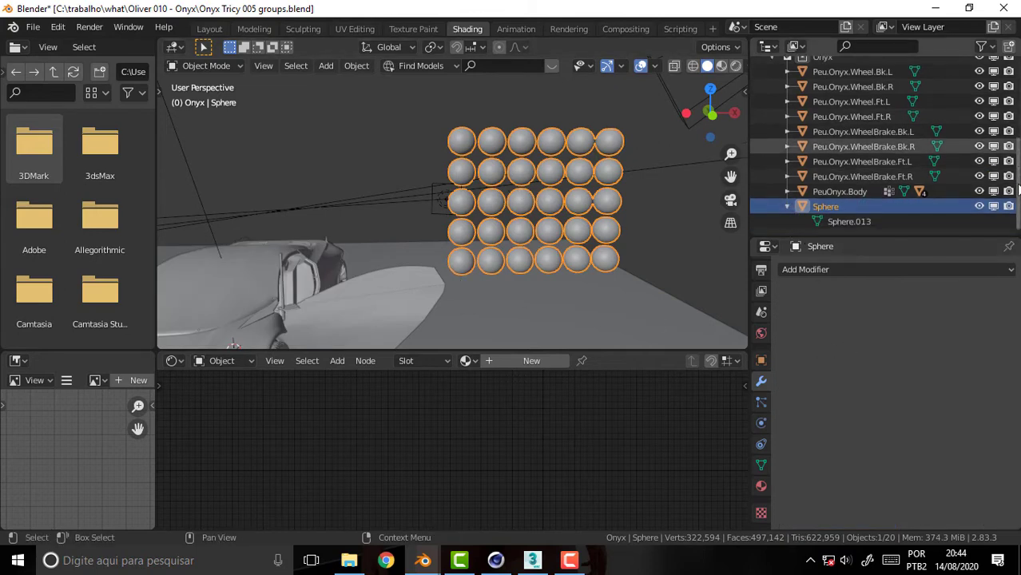
left_click(787, 206)
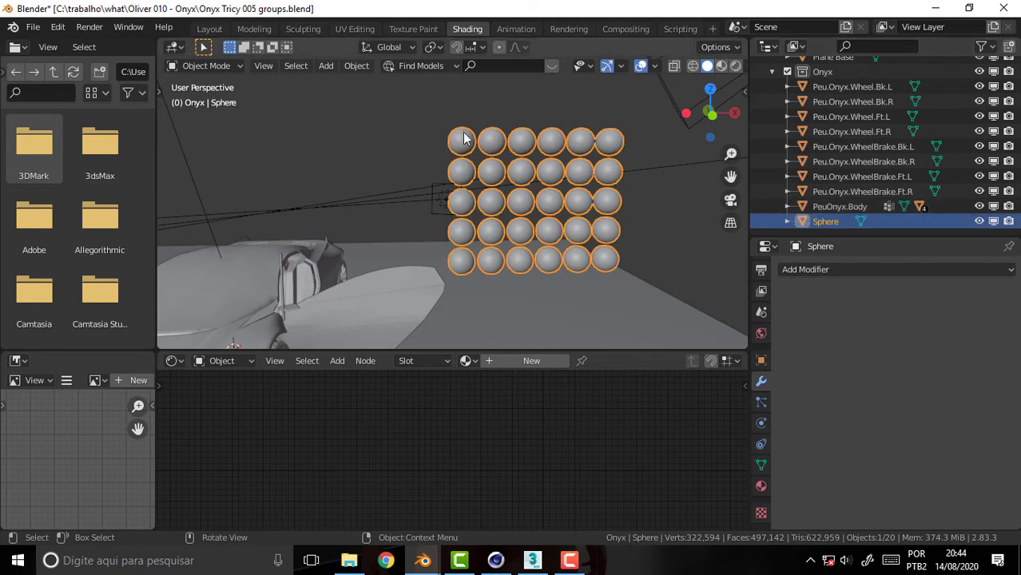
In Edit Mode, separate the first top-row sphere into its own object.
left_click(202, 65)
left_click(208, 102)
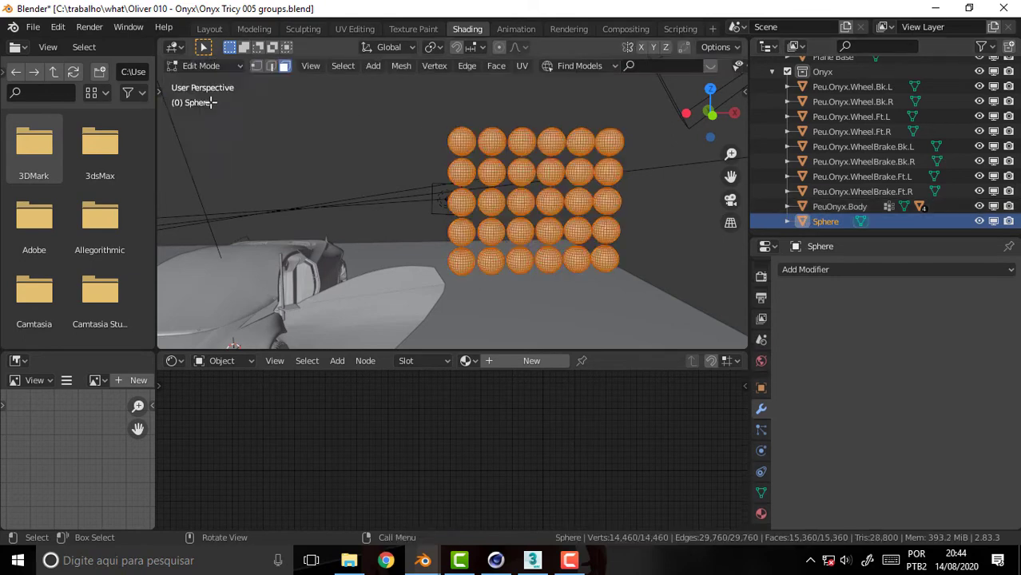
left_click(457, 144)
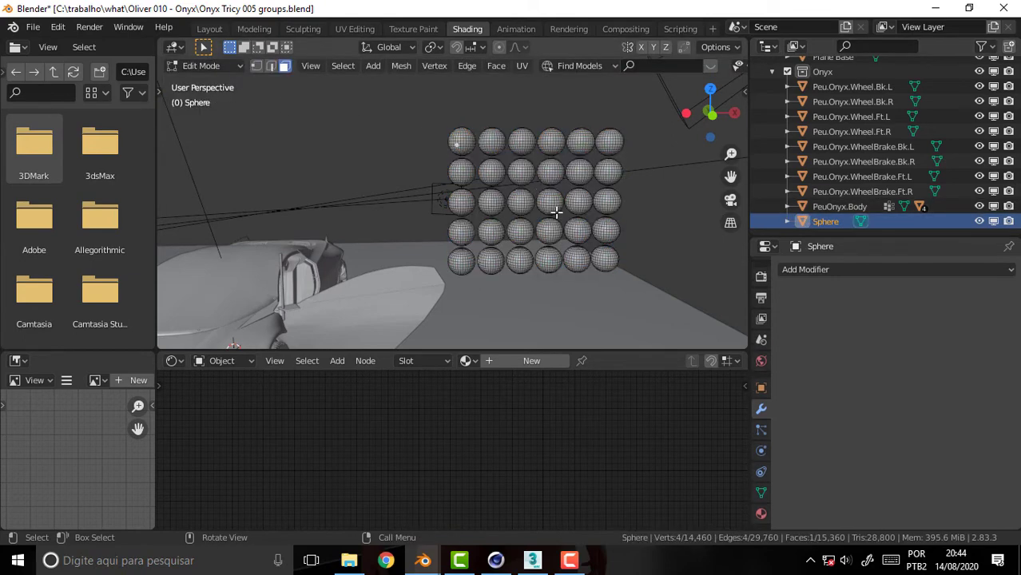
key("ctrl+l")
key("p")
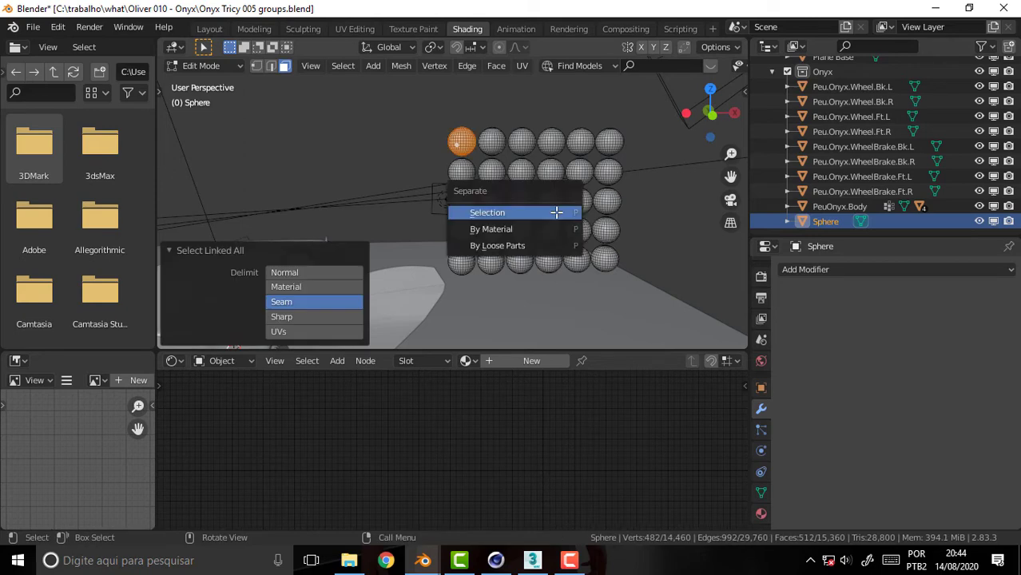
left_click(487, 213)
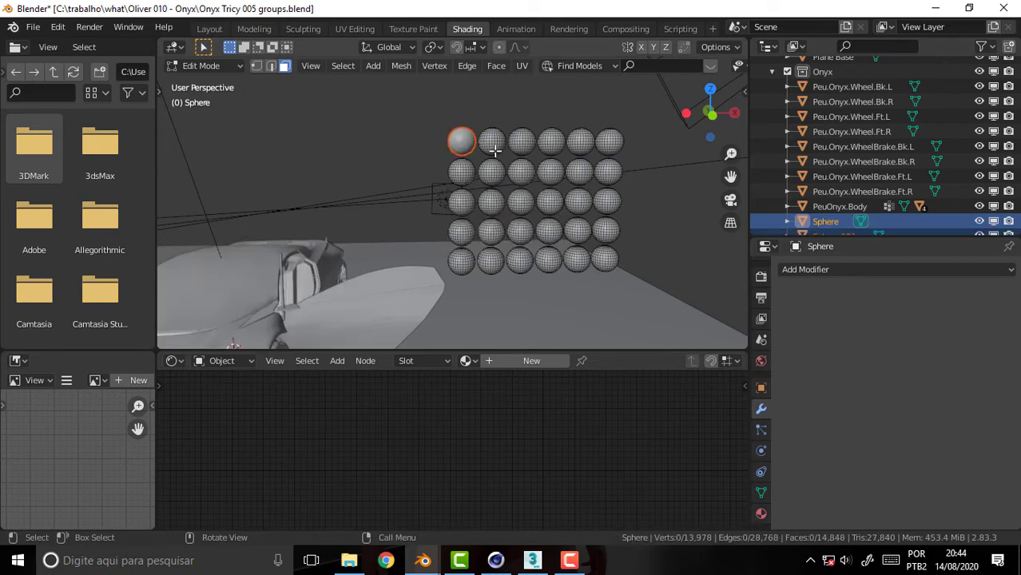
Separate the second and third top-row spheres into their own objects.
key("ctrl+l")
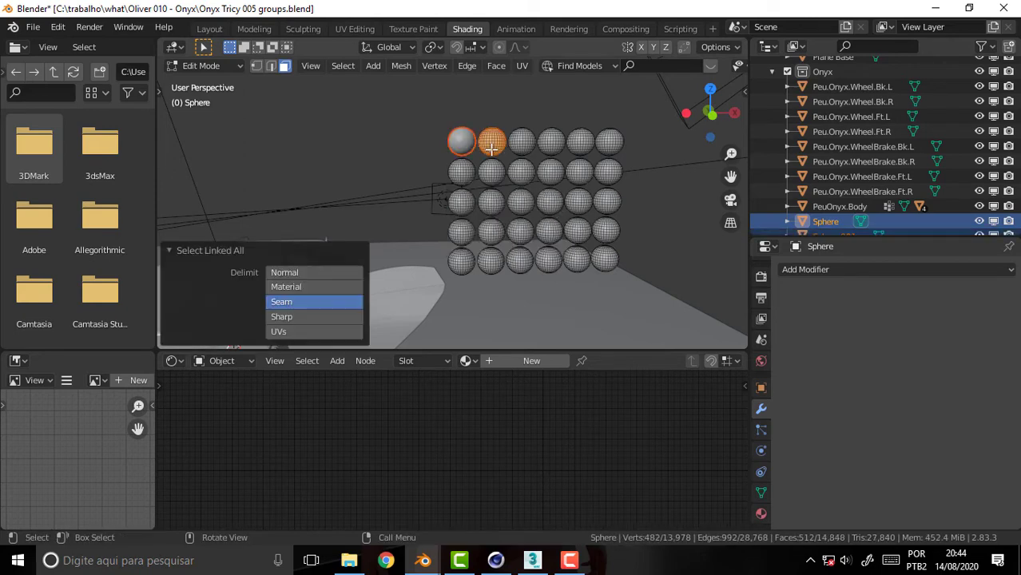
key("p")
left_click(490, 149)
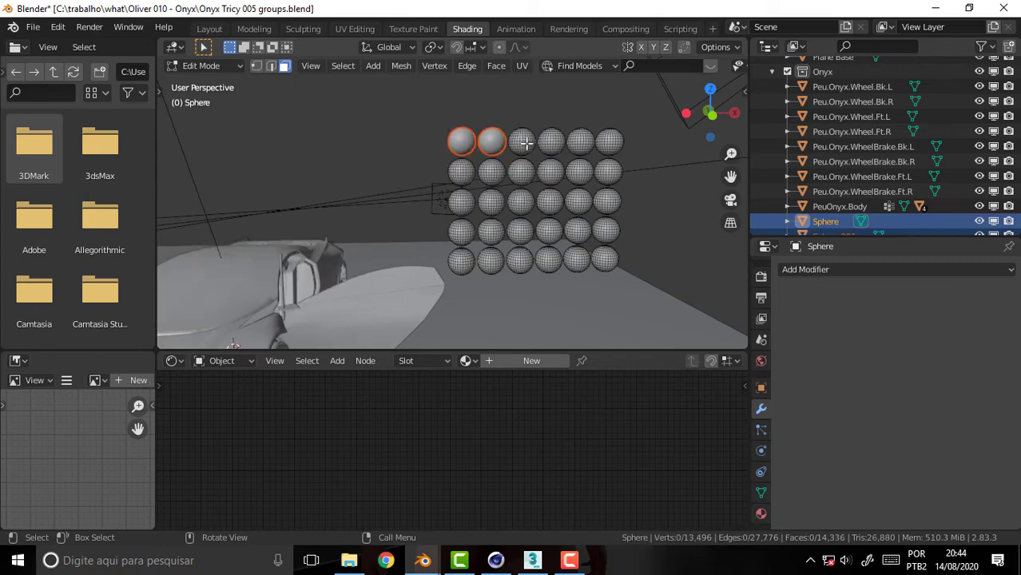
key("ctrl+l")
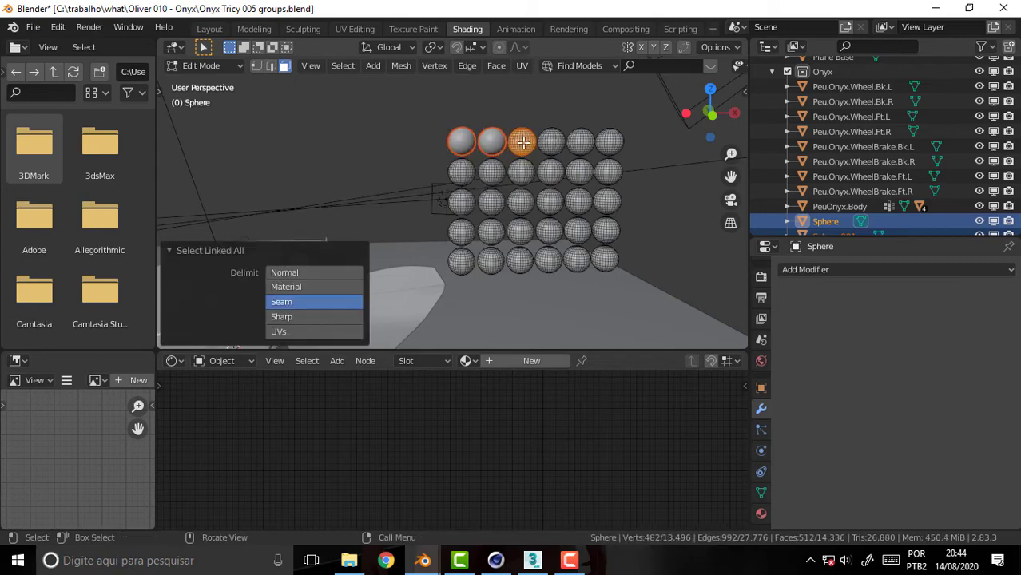
key("p")
left_click(525, 147)
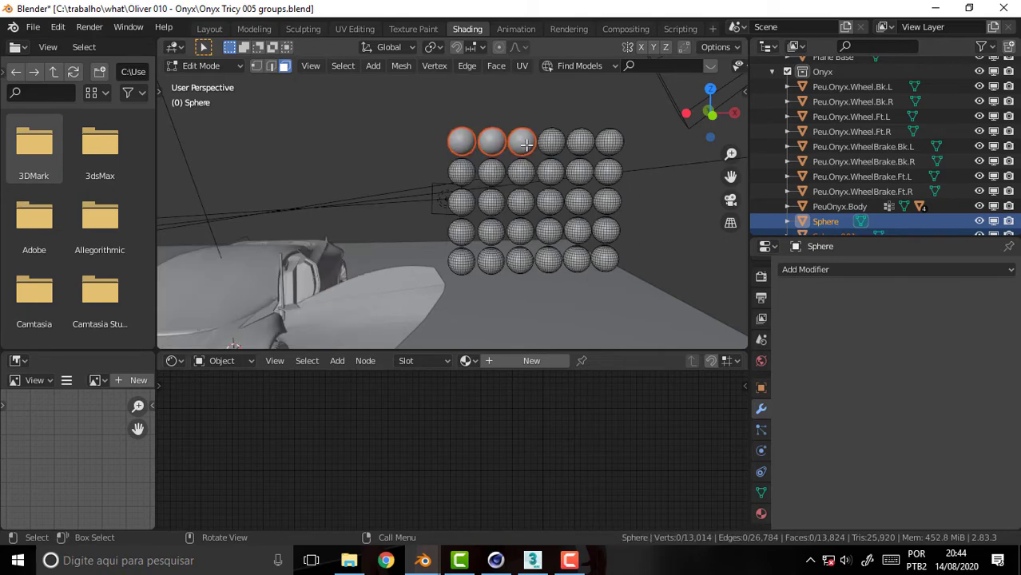
Separate the fourth top-row sphere, creating Sphere.004.
left_click(549, 146)
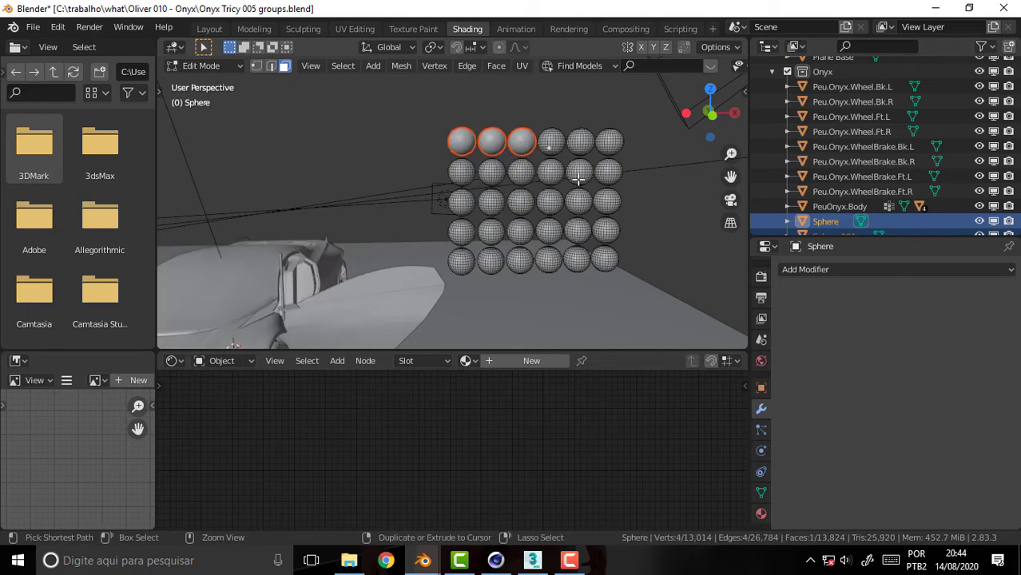
key("ctrl+l")
key("p")
left_click(578, 179)
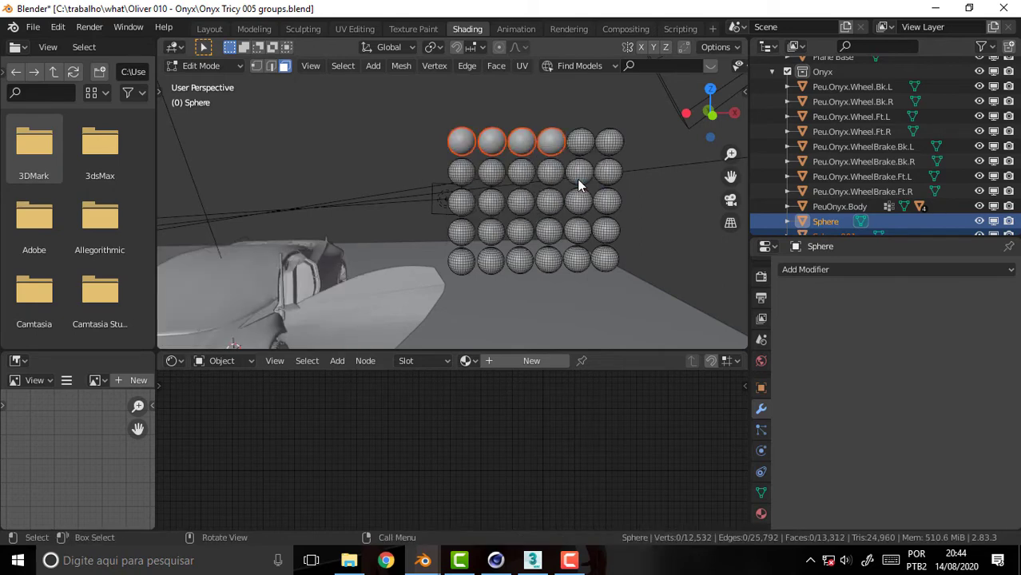
scroll(878, 160, "down", 3)
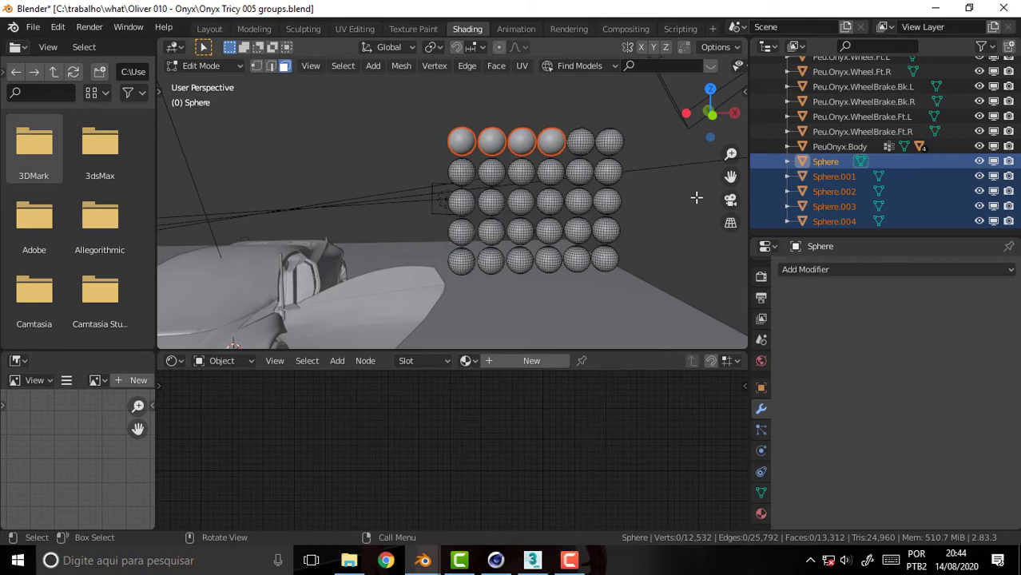
mouse_move(730, 176)
left_mouse_down()
mouse_move(749, 155)
mouse_move(731, 174)
left_mouse_up()
middle_click_drag(386, 204, 365, 206)
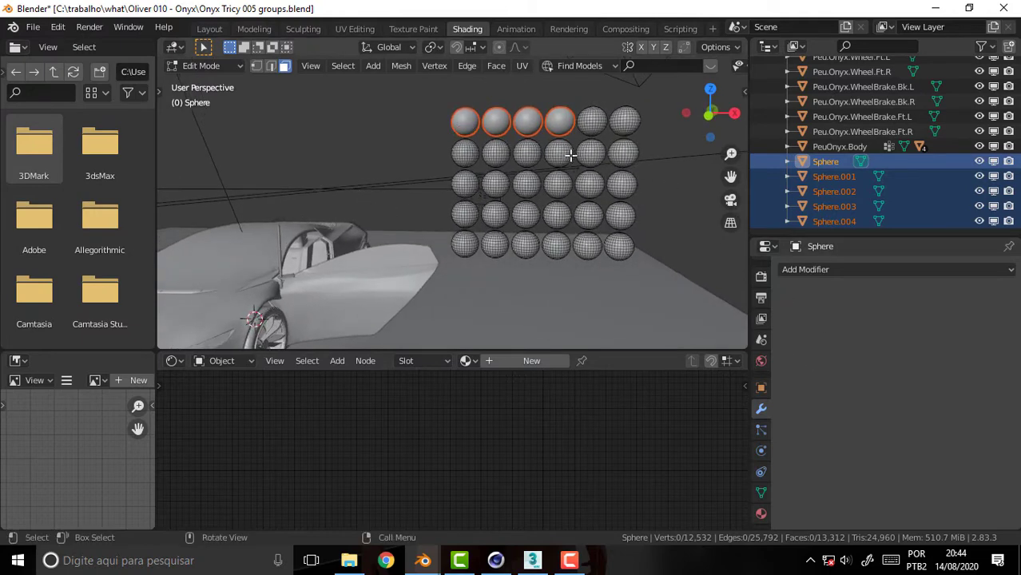
Add a material slot and assign the P glass material.
left_click(833, 177)
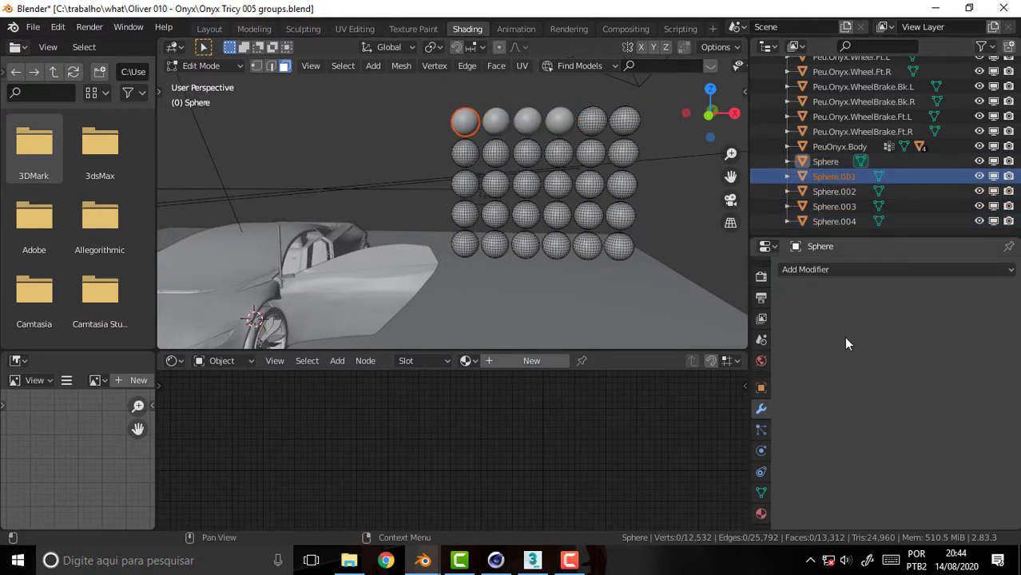
left_click(761, 515)
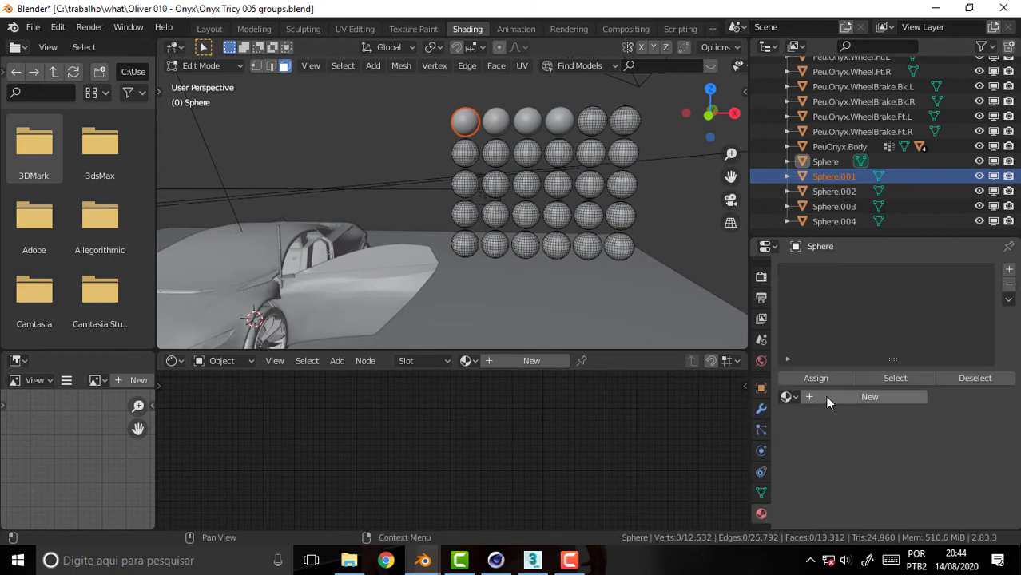
left_click(1009, 271)
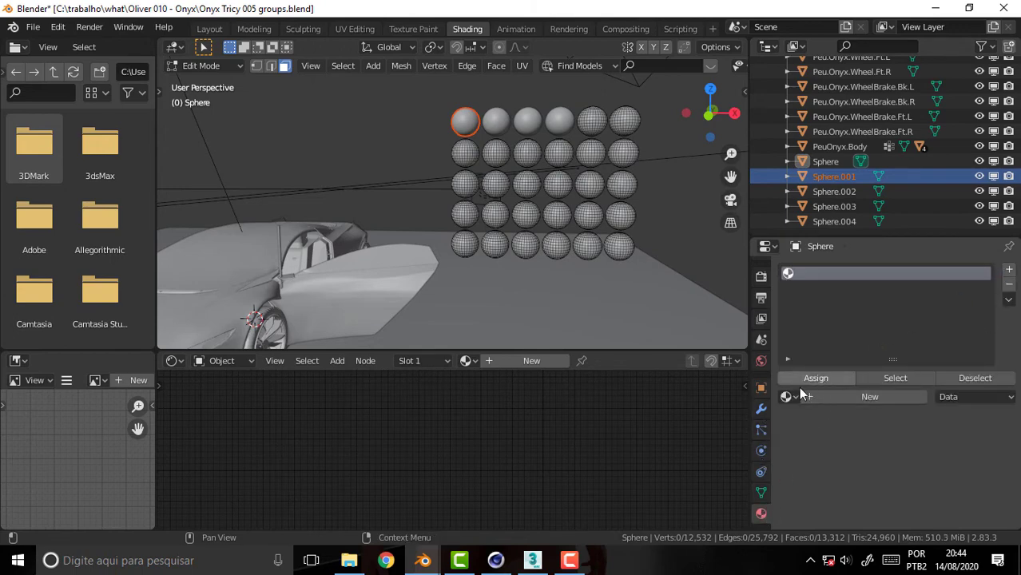
left_click(788, 396)
scroll(853, 289, "down", 8)
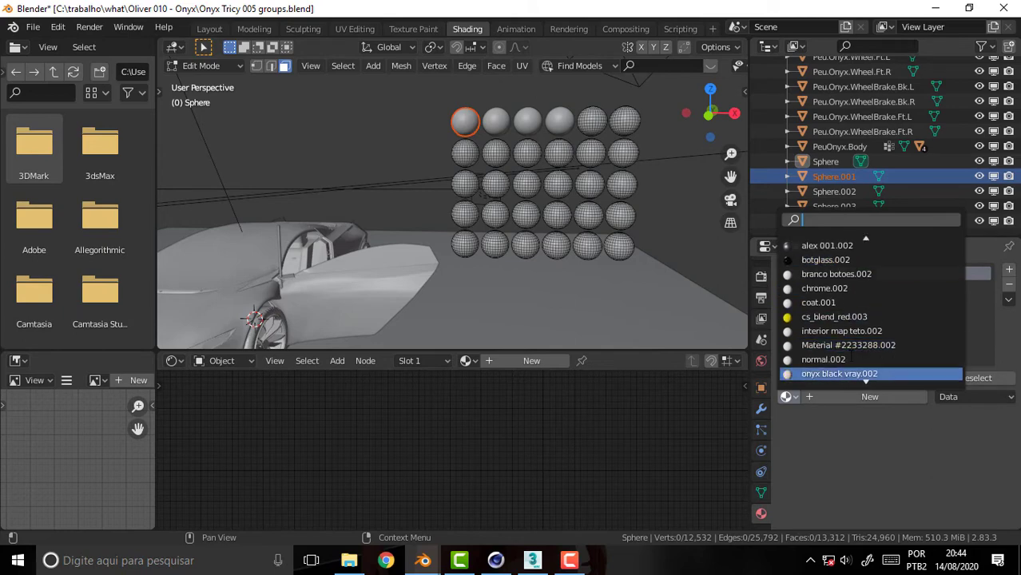
scroll(853, 320, "down", 5)
scroll(853, 359, "down", 8)
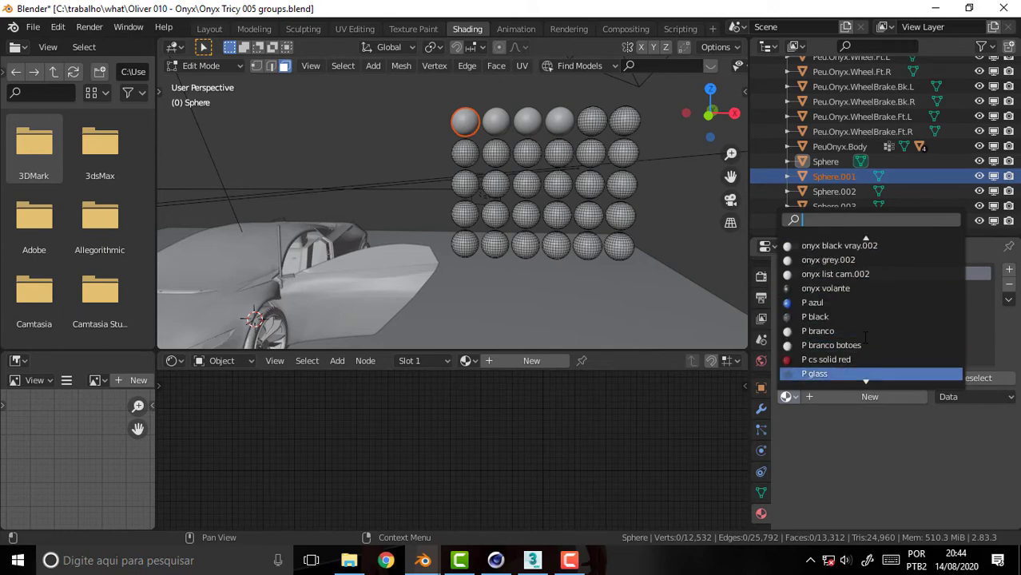
scroll(863, 336, "down", 1)
scroll(866, 332, "down", 5)
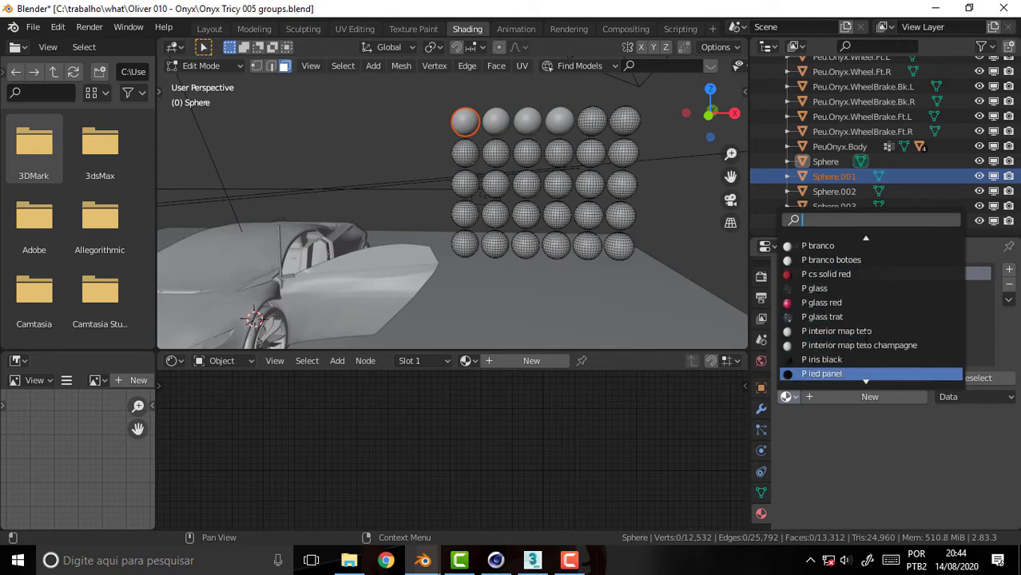
left_click(855, 289)
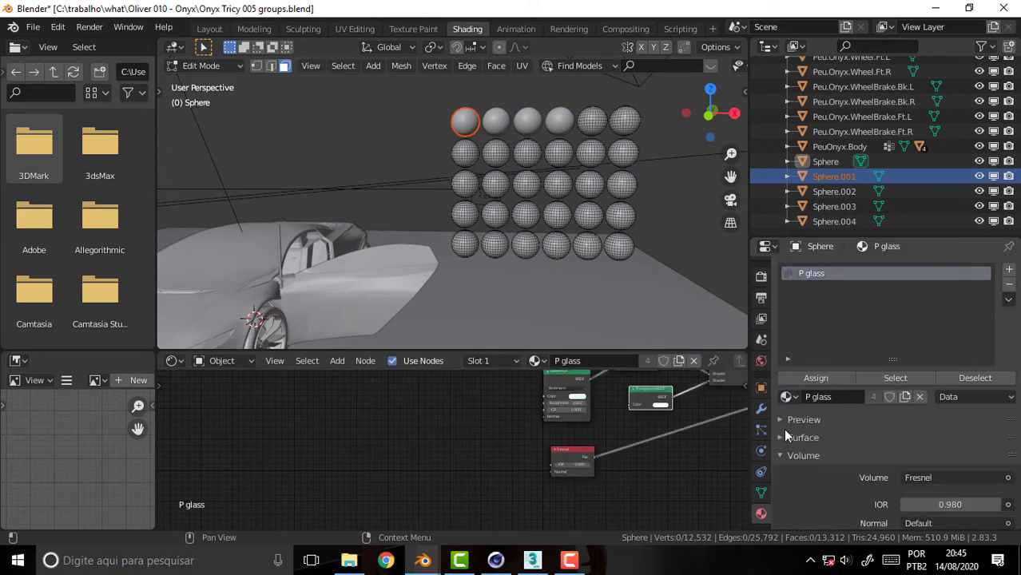
Bring the P glass node tree into view and switch the viewport to Rendered shading.
left_click(809, 378)
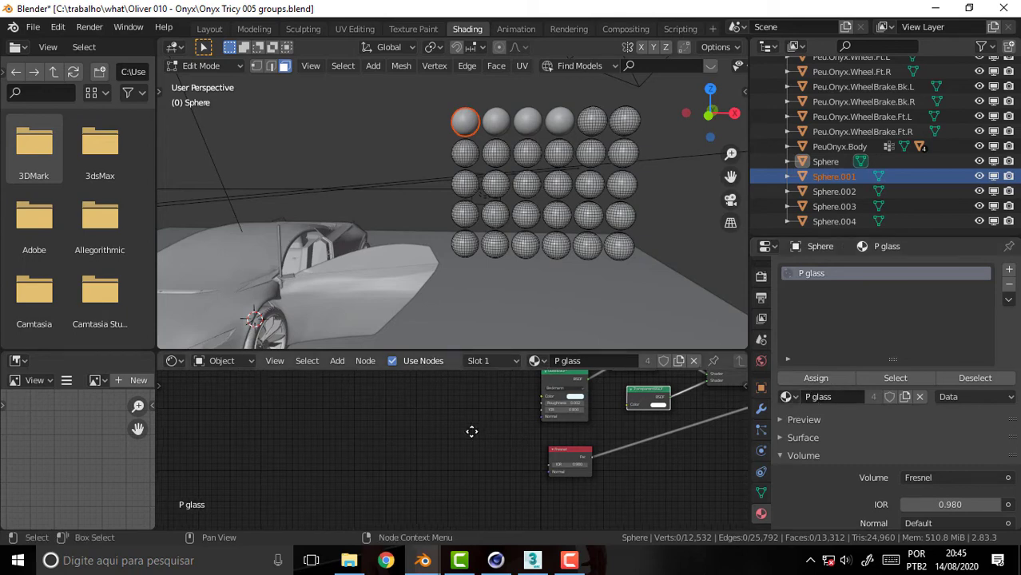
mouse_move(471, 431)
middle_mouse_down()
mouse_move(274, 395)
mouse_move(306, 505)
middle_mouse_up()
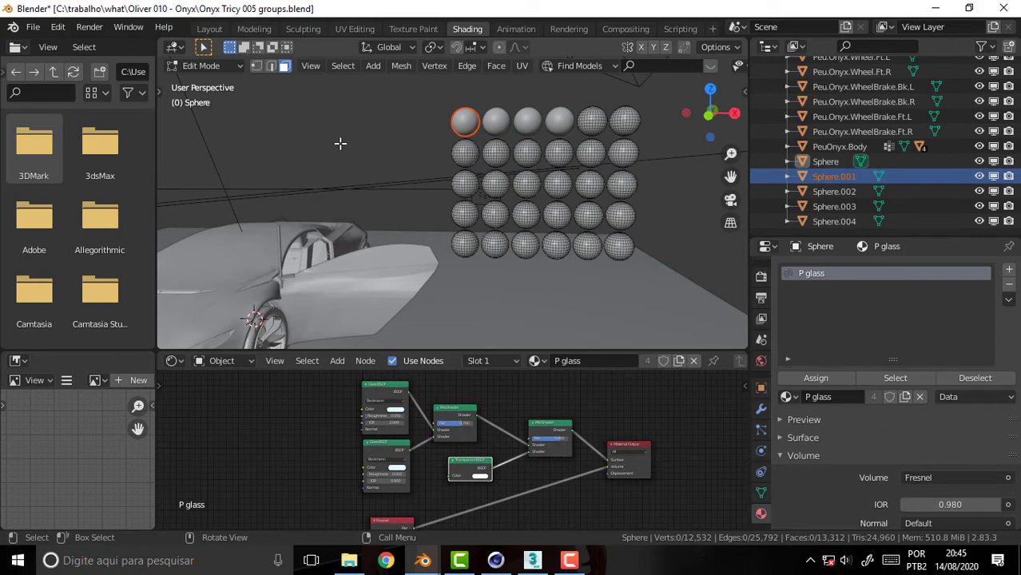
key("z")
left_click(330, 55)
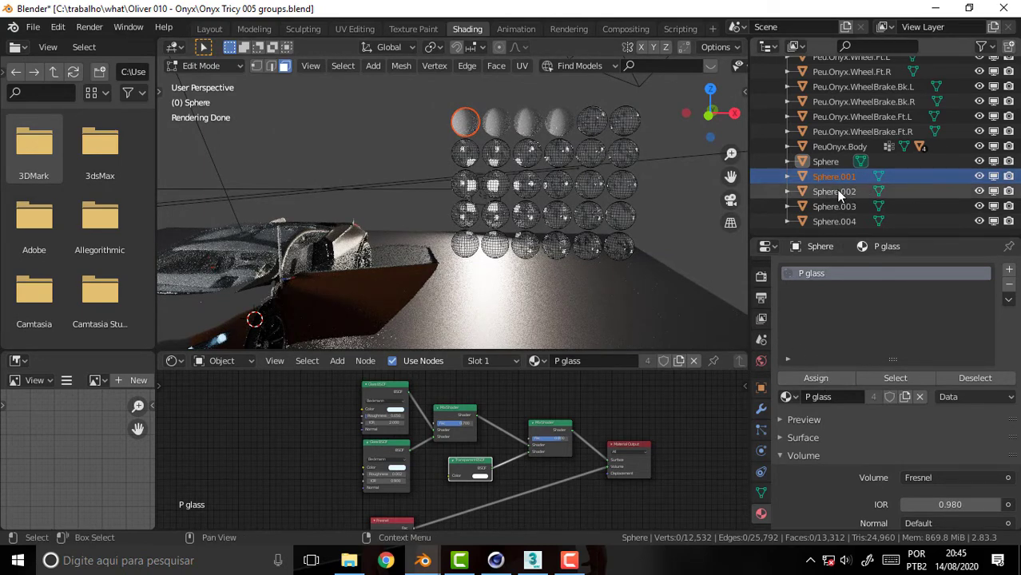
Back in Object Mode, give Sphere.001 a new material slot holding P glass red.
left_click(202, 65)
left_click(206, 82)
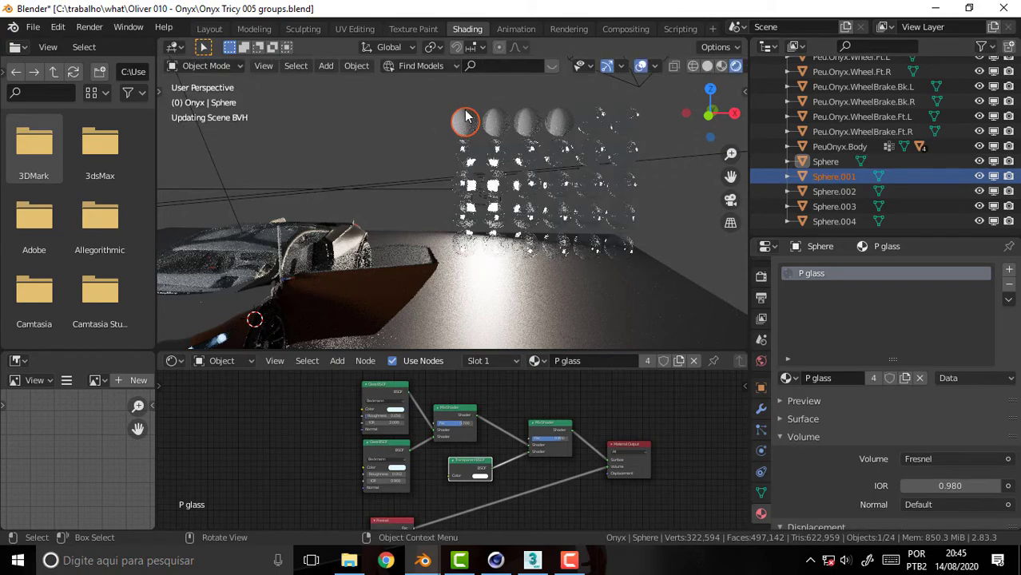
left_click(466, 115)
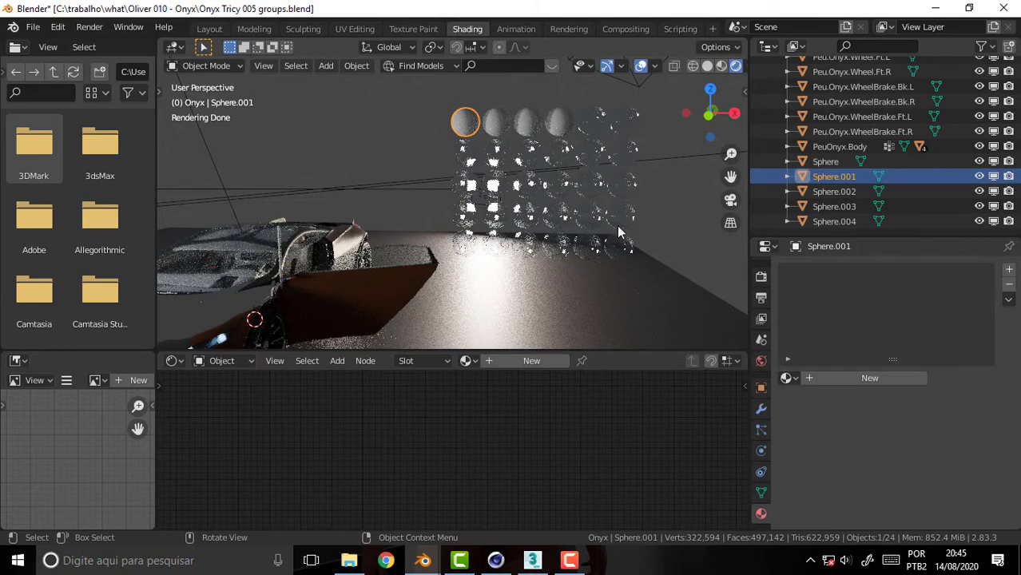
left_click(1008, 271)
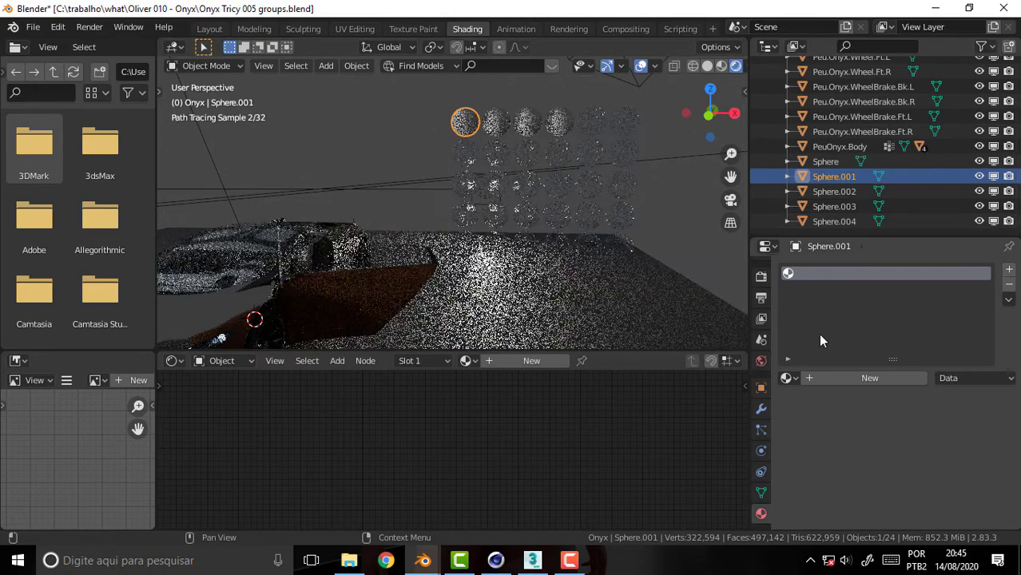
left_click(787, 378)
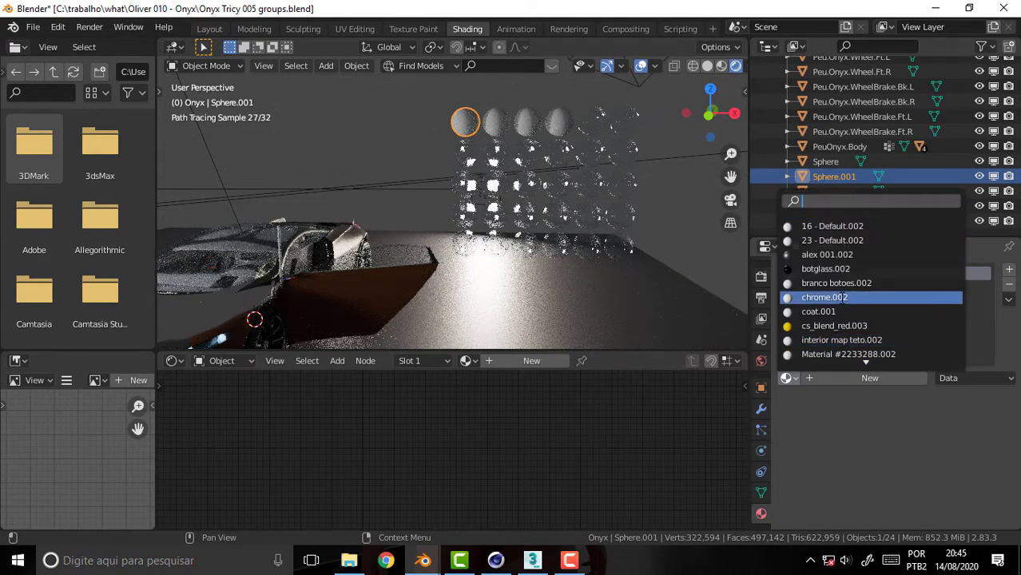
scroll(866, 359, "down", 8)
scroll(866, 359, "down", 5)
scroll(866, 359, "down", 4)
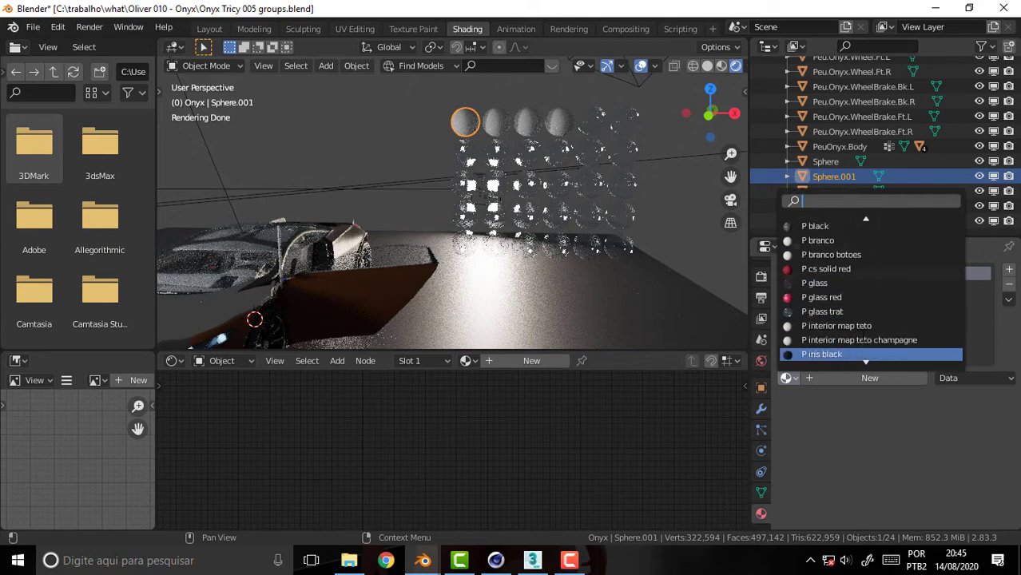
scroll(866, 356, "down", 4)
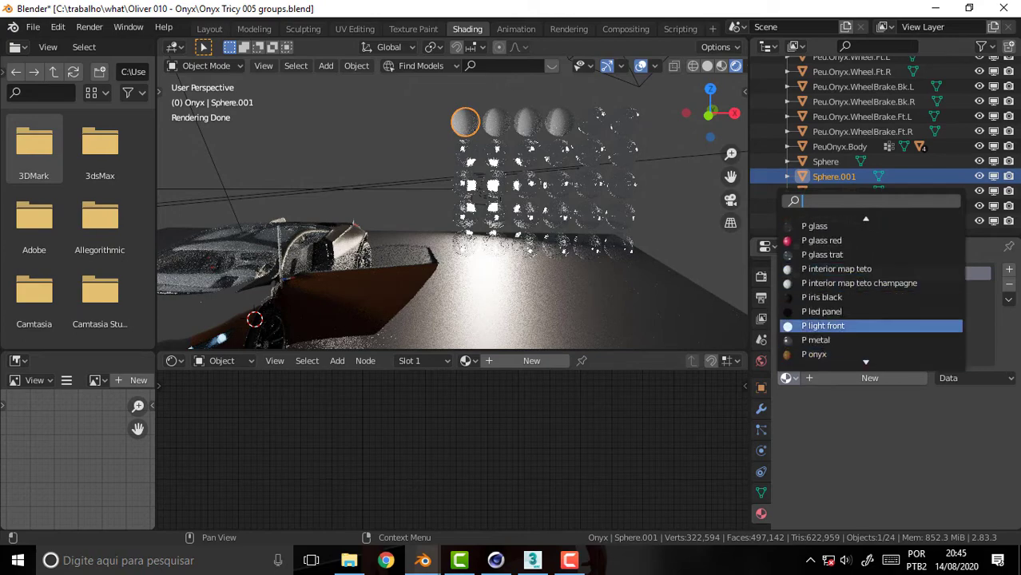
left_click(835, 240)
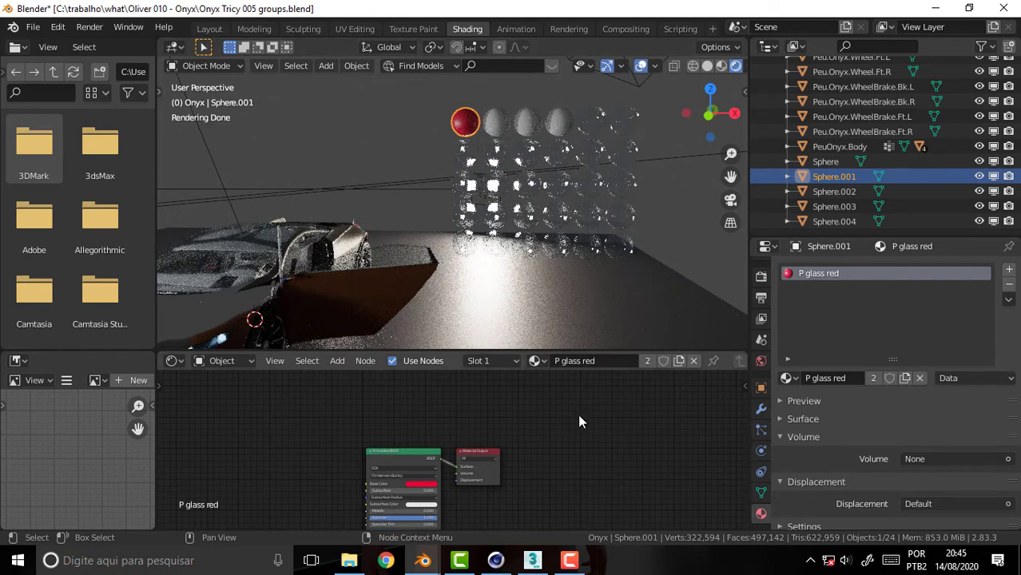
Give Sphere.002 the P onyx material.
left_click(496, 122)
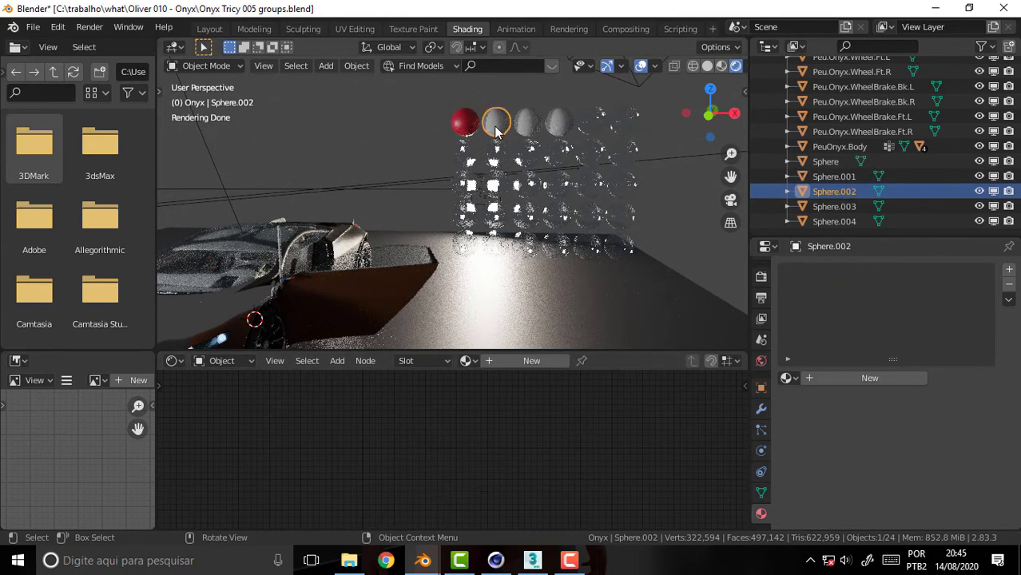
left_click(1009, 270)
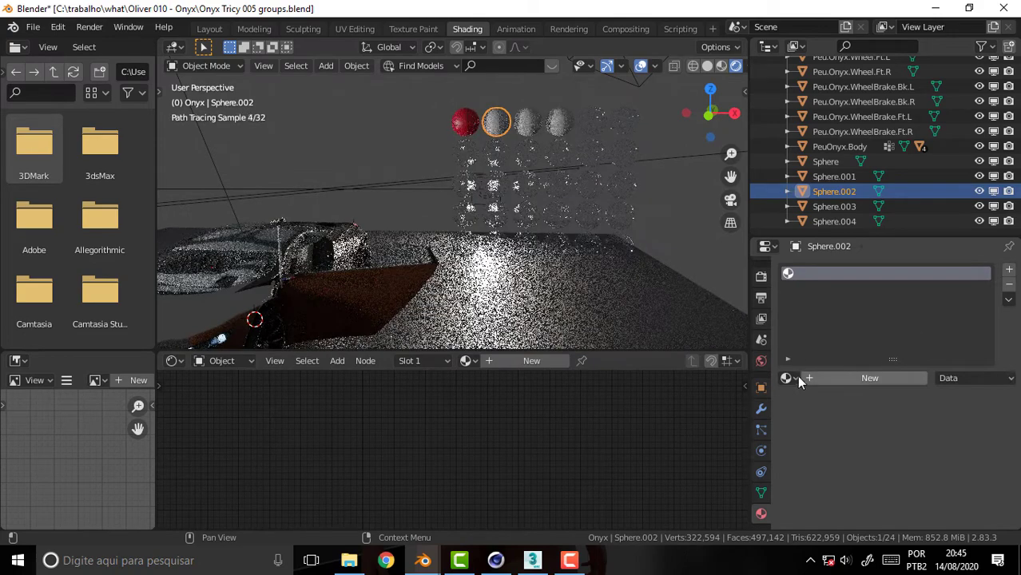
left_click(787, 377)
scroll(852, 311, "down", 2)
scroll(851, 308, "down", 3)
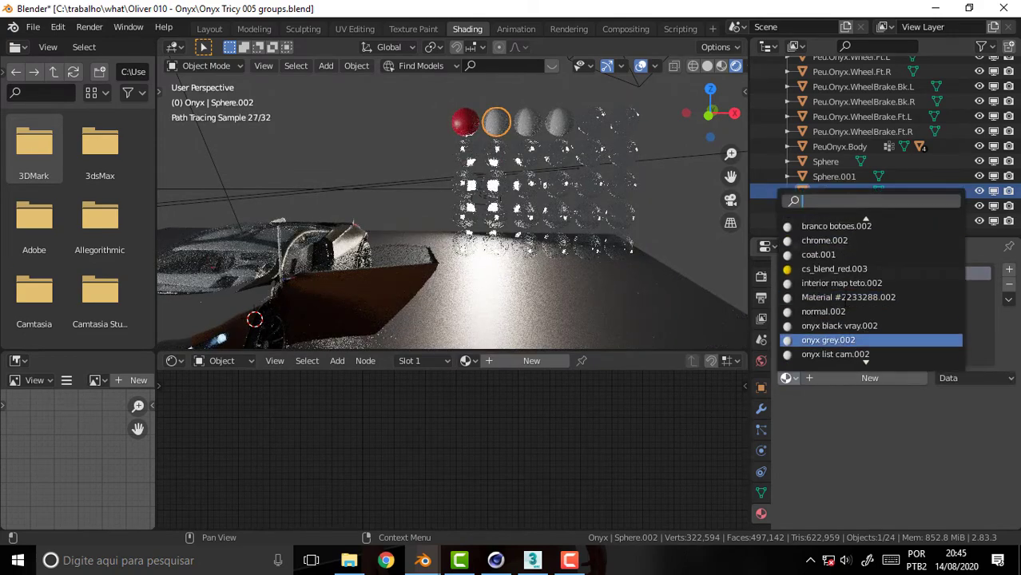
scroll(848, 300, "down", 8)
scroll(848, 304, "down", 3)
scroll(855, 307, "down", 2)
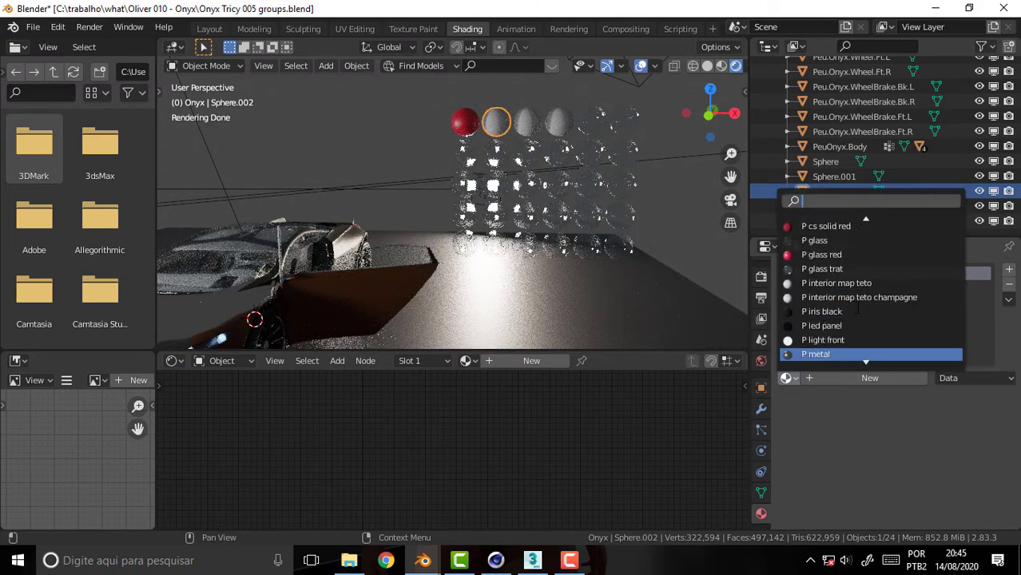
scroll(869, 324, "down", 1)
scroll(866, 351, "down", 1)
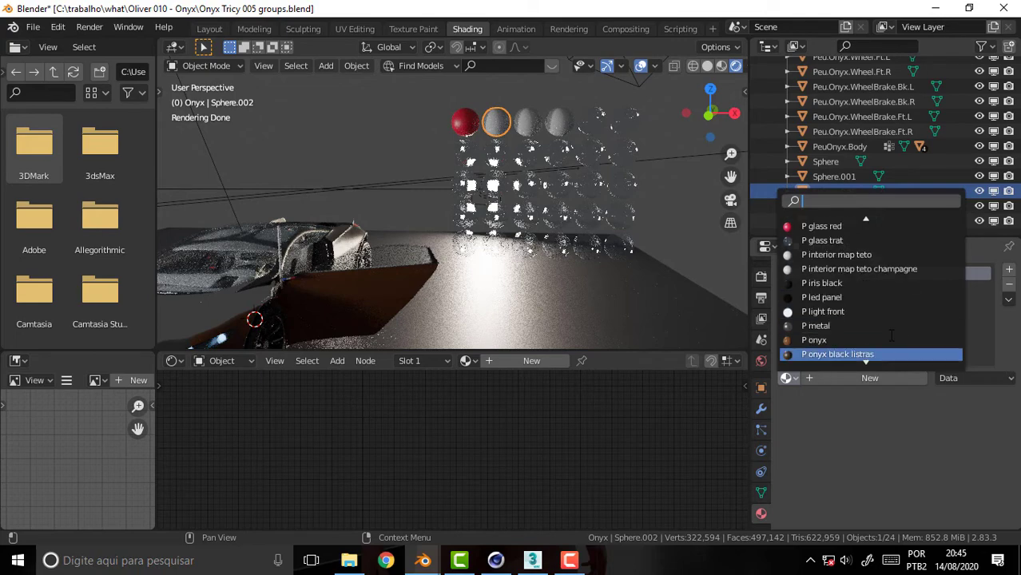
left_click(860, 340)
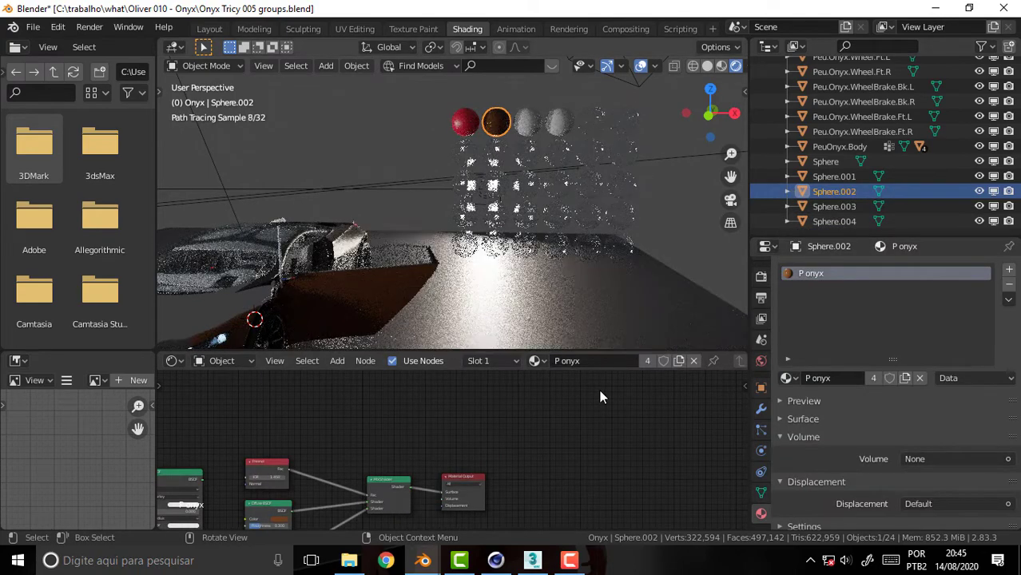
Replace Sphere.001's red glass with P onyx black vray.
left_click(468, 126)
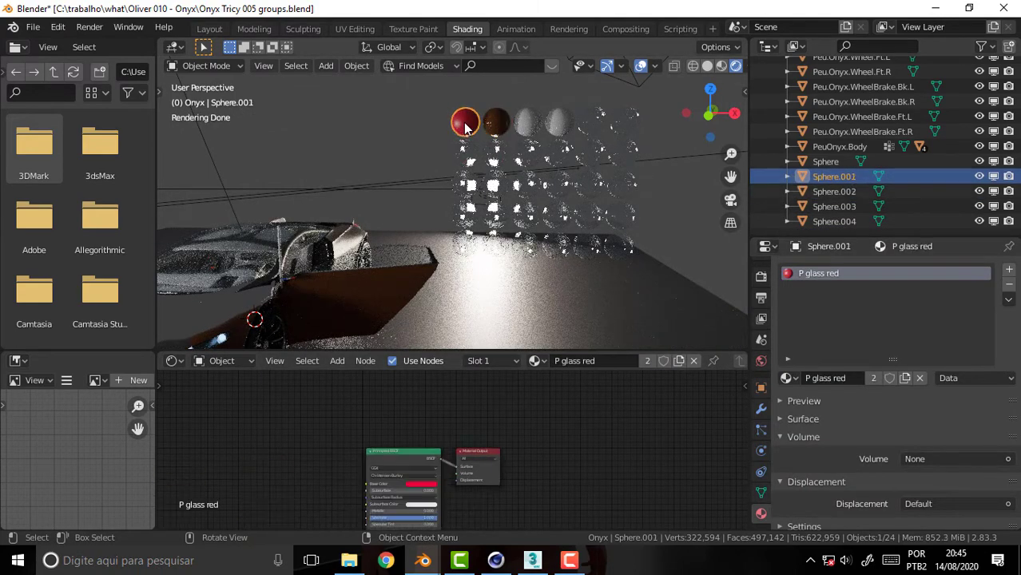
left_click(789, 380)
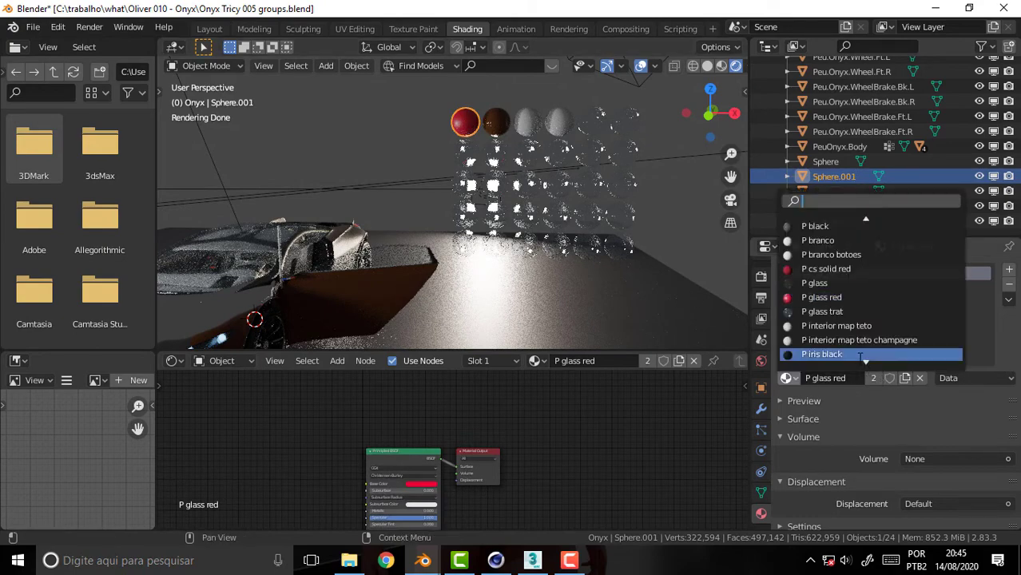
scroll(858, 356, "down", 1)
scroll(858, 356, "down", 1)
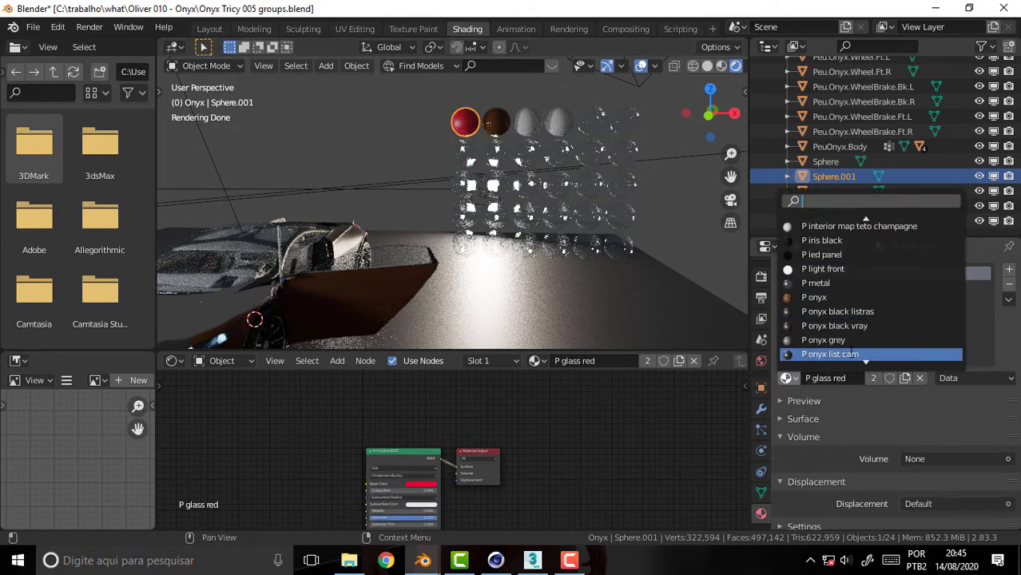
left_click(861, 325)
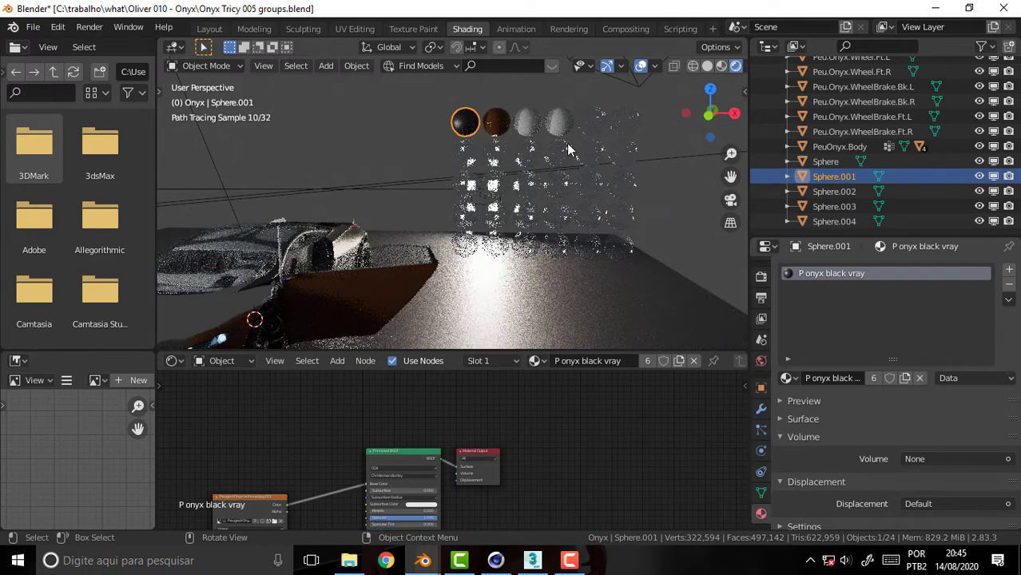
left_click(495, 123)
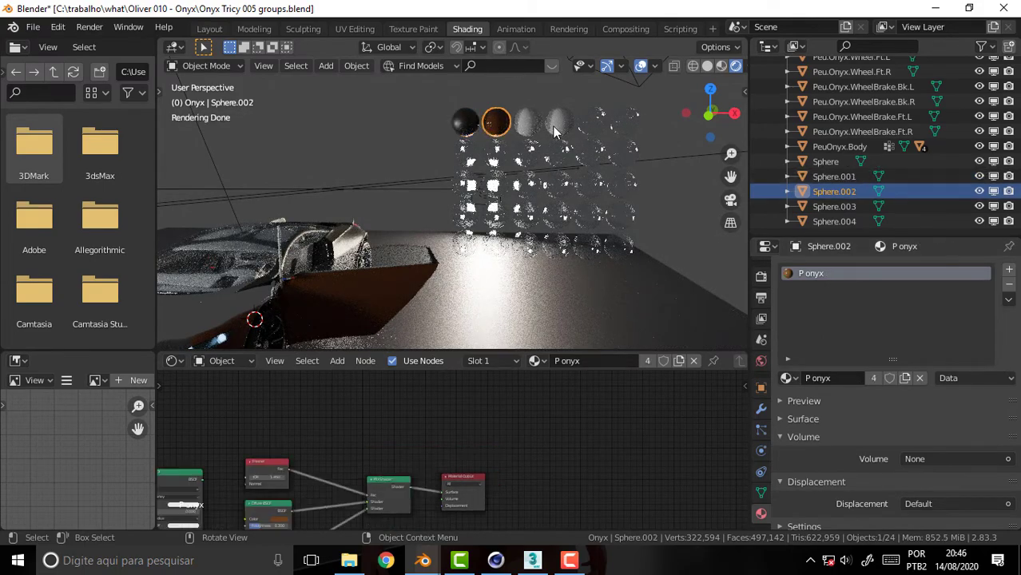
Select the five sphere objects, Sphere through Sphere.004, in the Outliner.
scroll(591, 120, "up", 3)
middle_click_drag(595, 118, 577, 224)
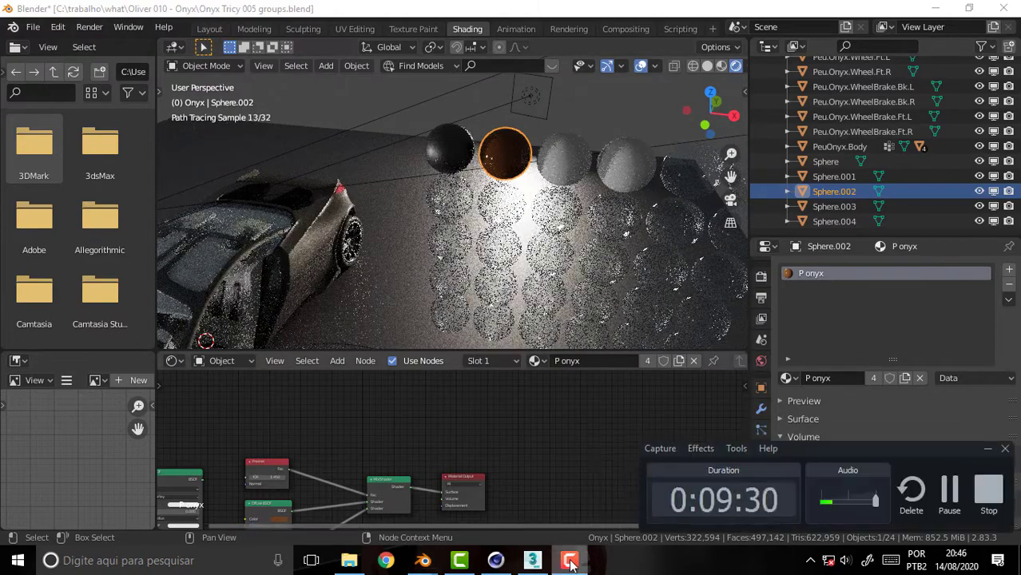
middle_click_drag(559, 264, 578, 212)
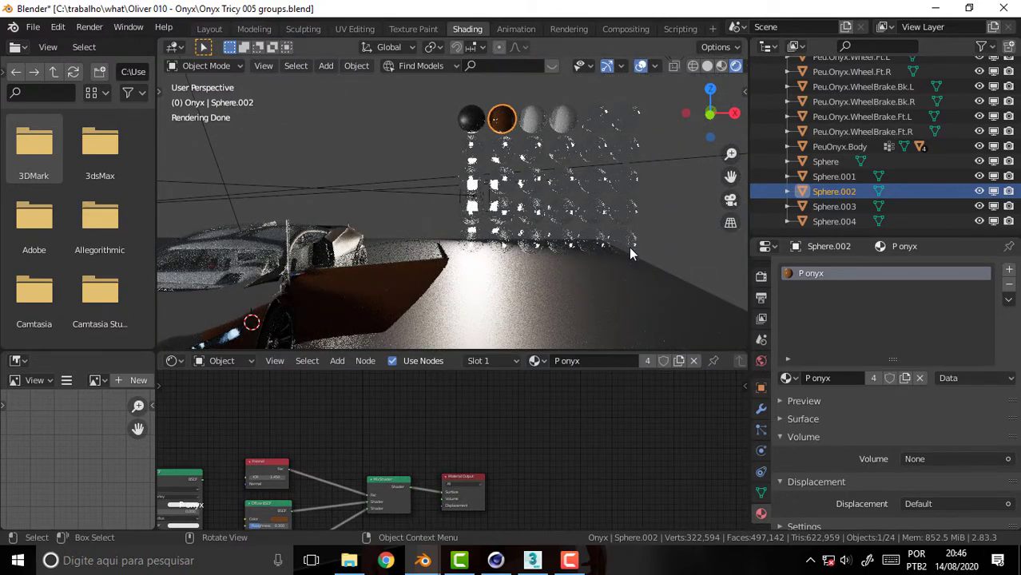
mouse_move(646, 180)
middle_mouse_down()
mouse_move(583, 182)
mouse_move(627, 184)
middle_mouse_up()
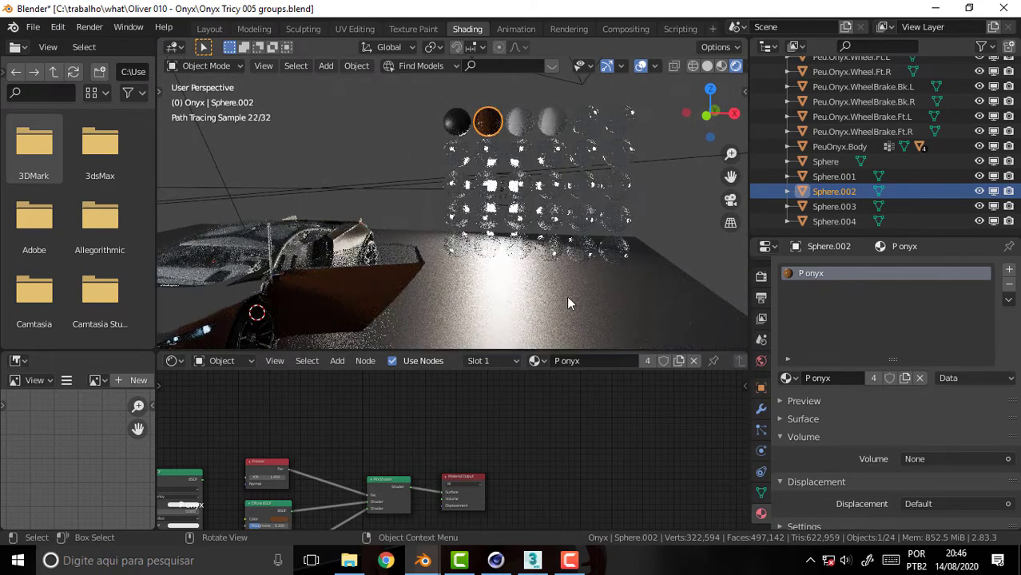
left_click(820, 162)
left_click(830, 222, "shift")
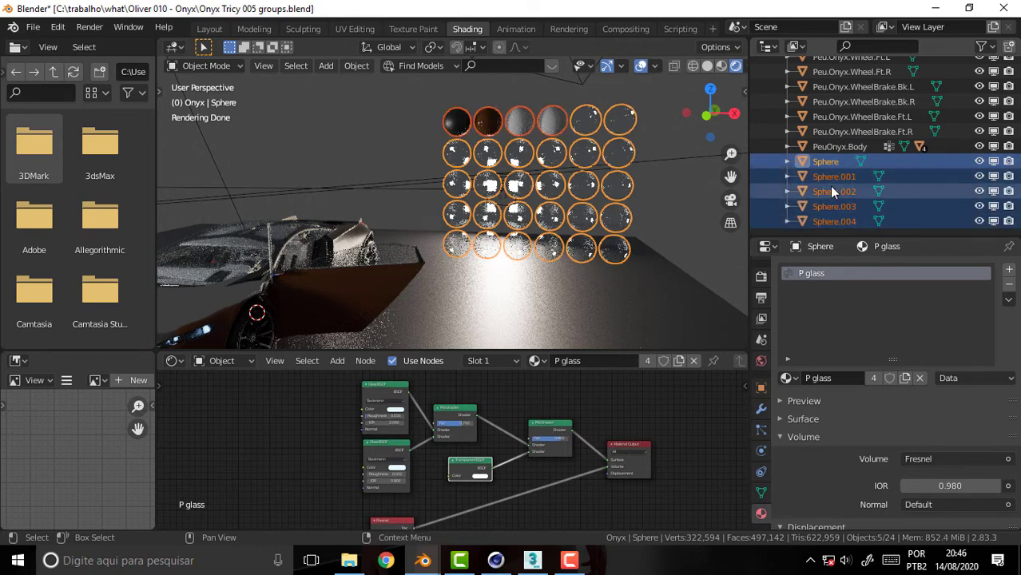
Copy the five selected spheres and bring the Onyx Tricy 007 window forward.
key("ctrl+c")
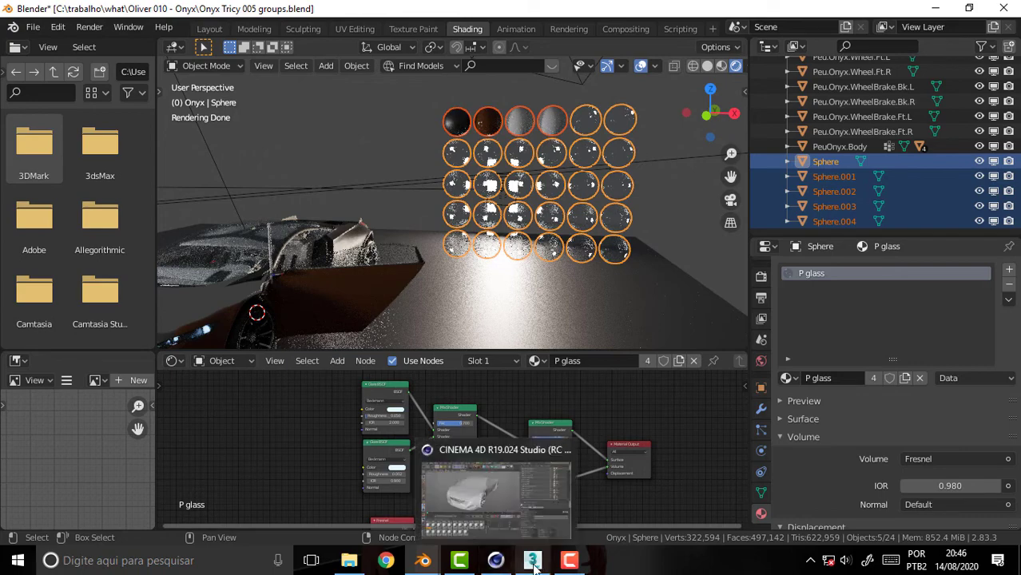
mouse_move(422, 560)
left_click(502, 493)
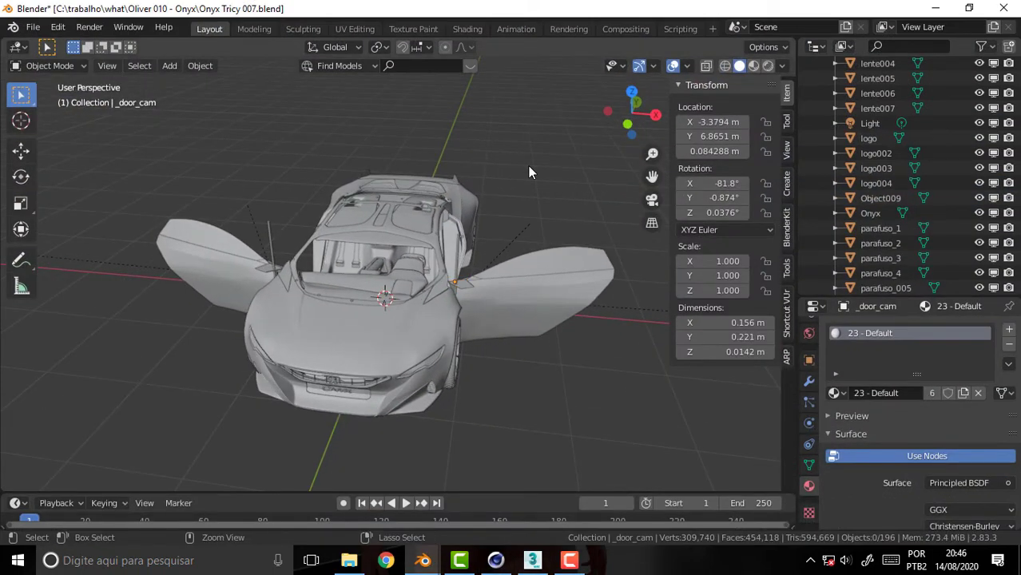
Paste the copied spheres into the Onyx Tricy 007 scene, twice.
key("ctrl+v")
left_click(524, 157)
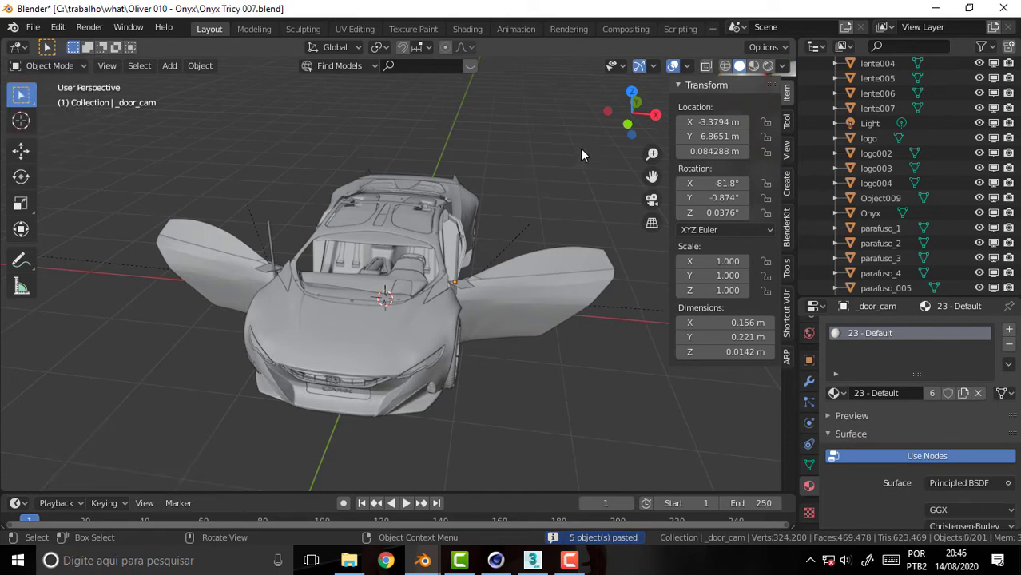
key("ctrl+v")
scroll(573, 166, "down", 4)
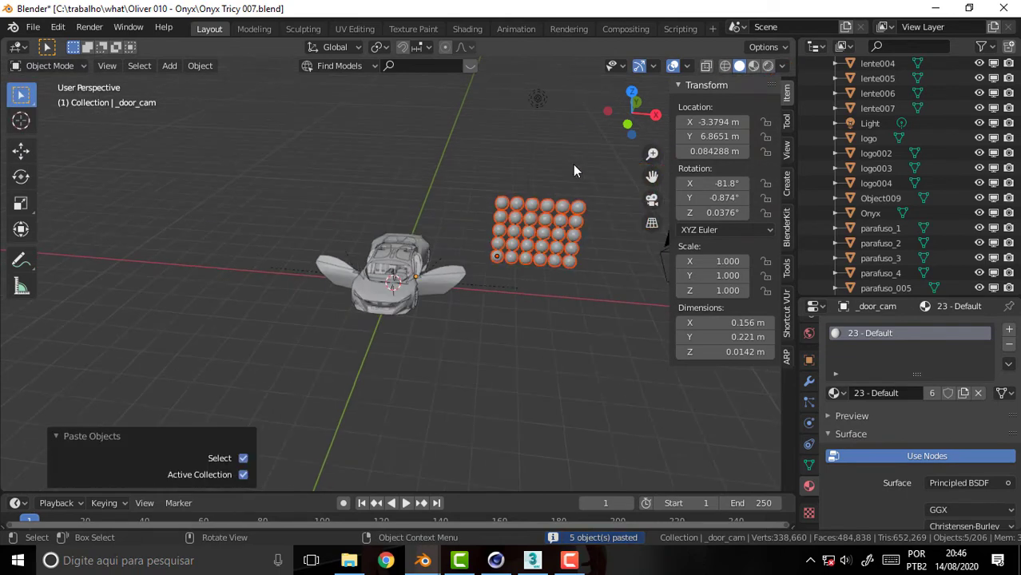
scroll(573, 171, "up", 2)
mouse_move(652, 176)
left_mouse_down()
mouse_move(452, 180)
mouse_move(659, 203)
left_mouse_up()
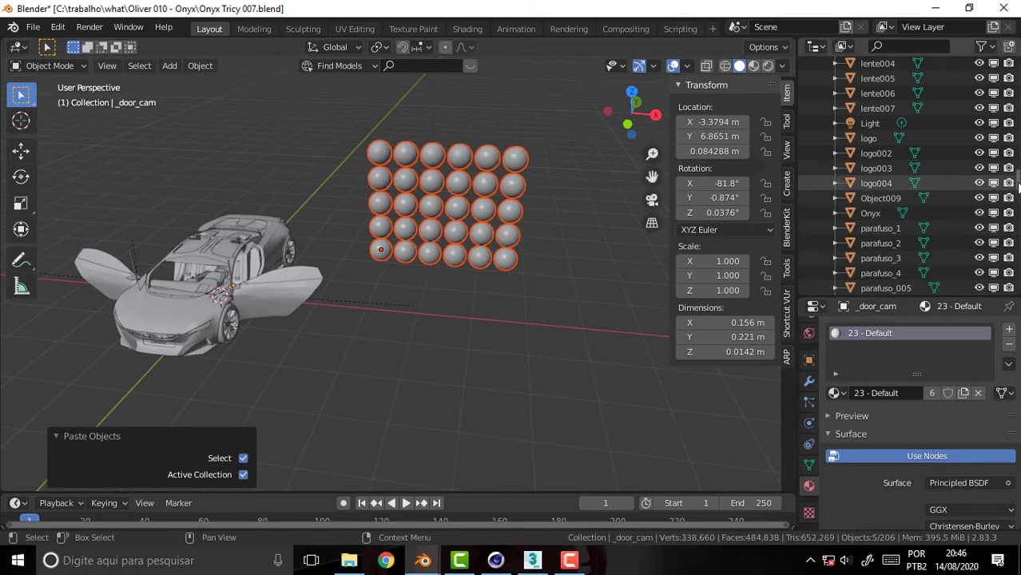
Delete the duplicate Sphere–Sphere.004 set, keeping Sphere.005–Sphere.009.
left_click_drag(1019, 185, 1018, 273)
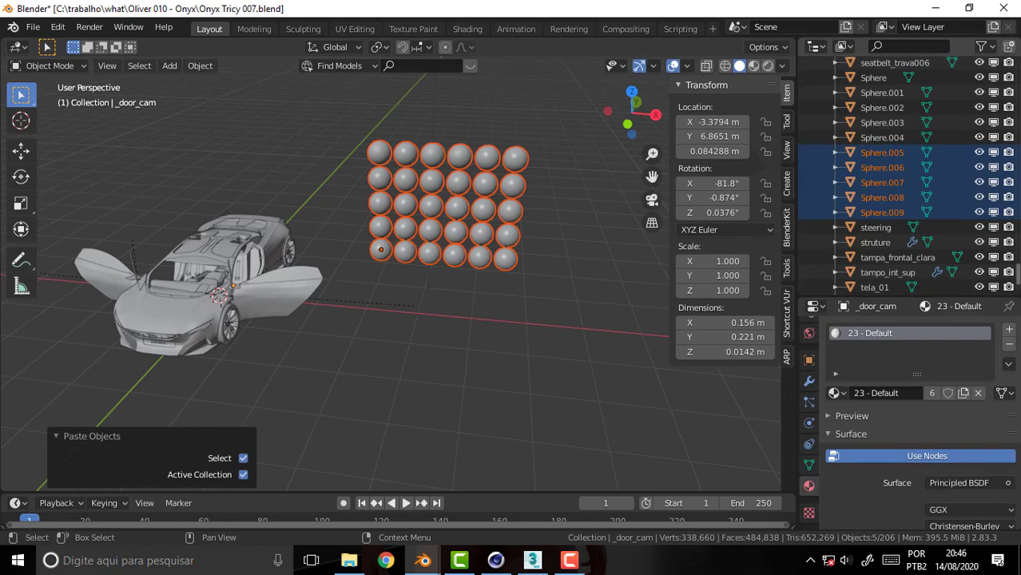
left_click(879, 78)
left_click(885, 136, "shift")
right_click(896, 135)
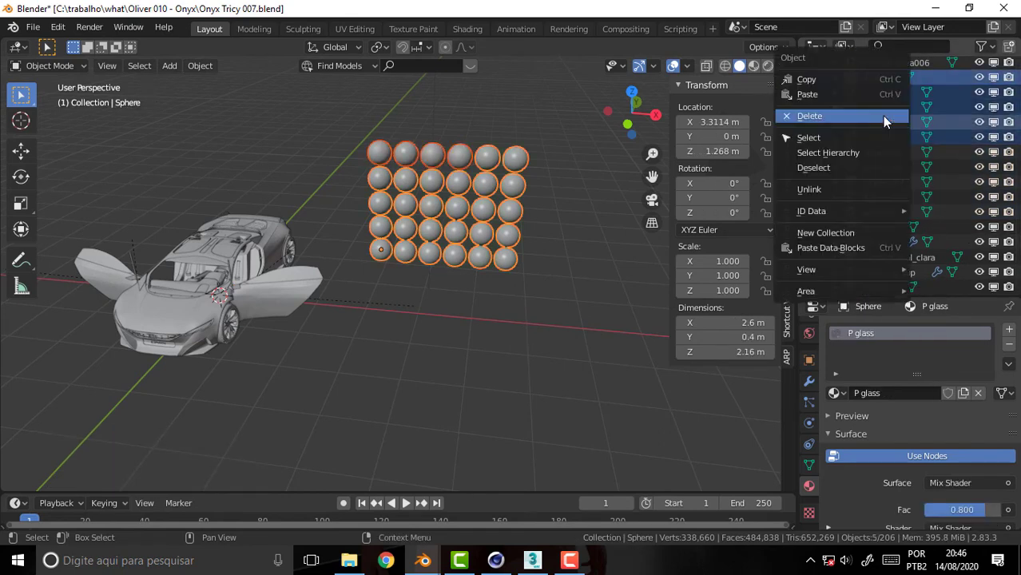
left_click(882, 116)
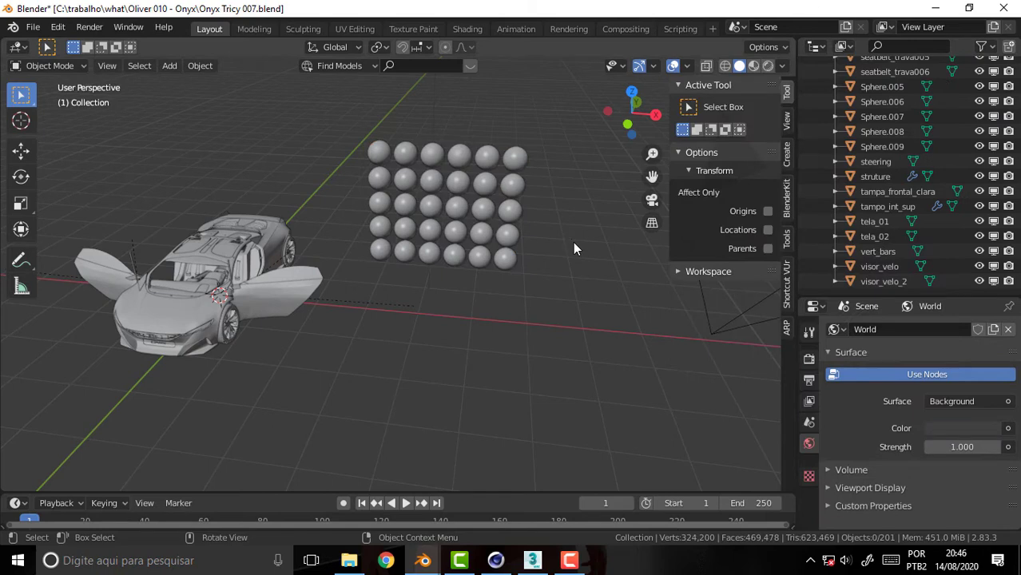
left_click(377, 157)
key("z")
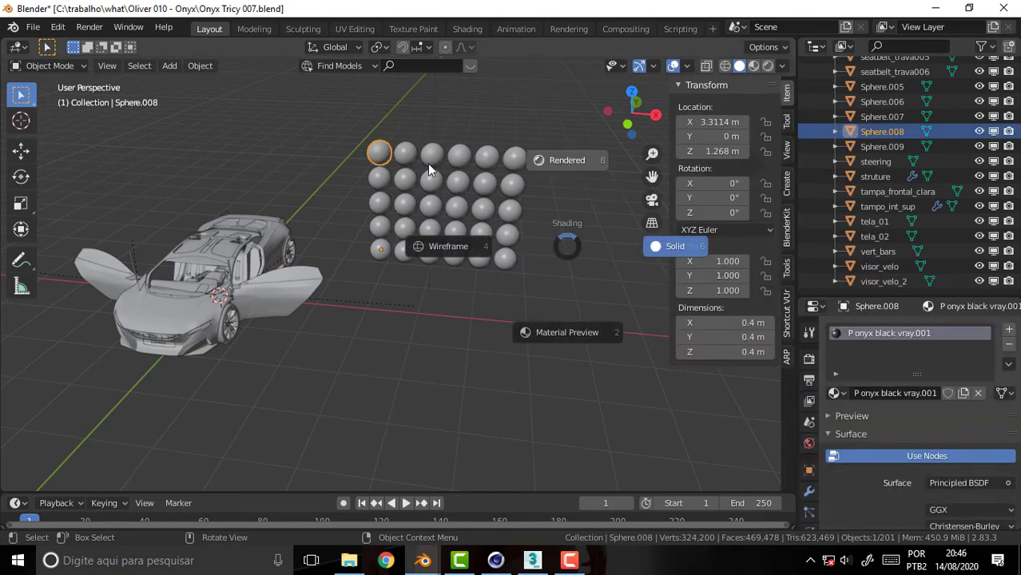
Switch the viewport to Rendered shading and set the render engine to Cycles.
left_click(559, 191)
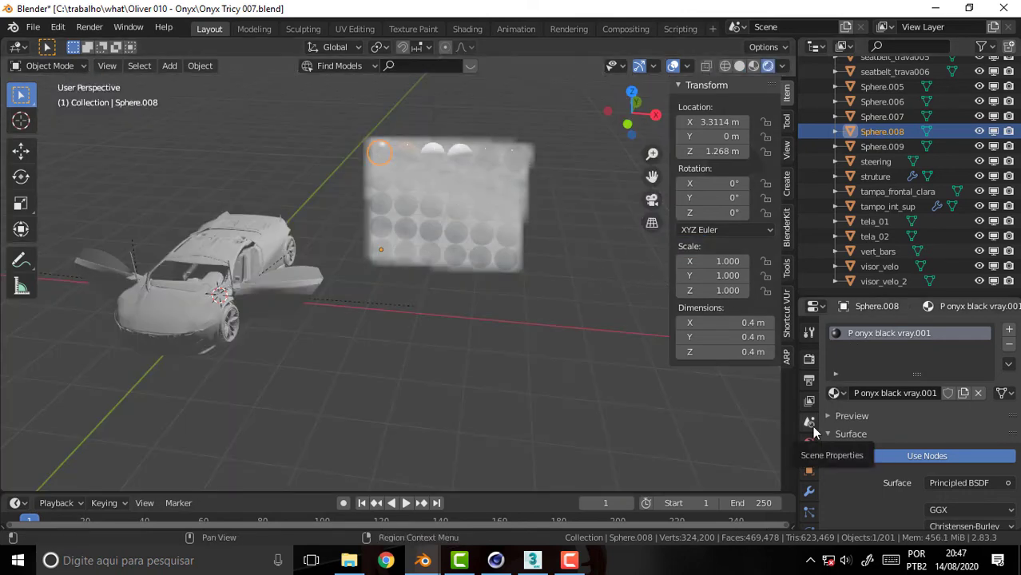
left_click(808, 358)
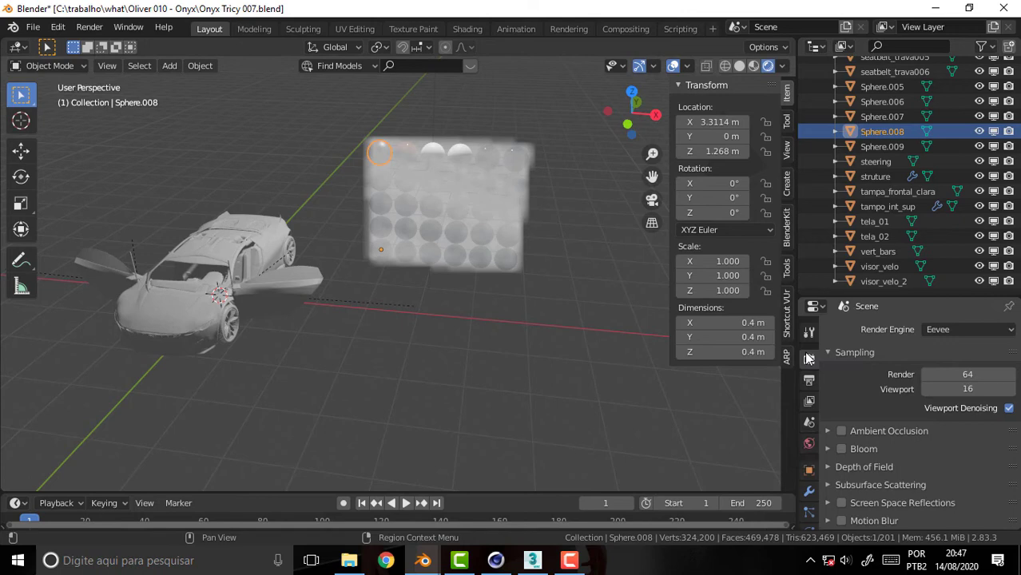
left_click(955, 329)
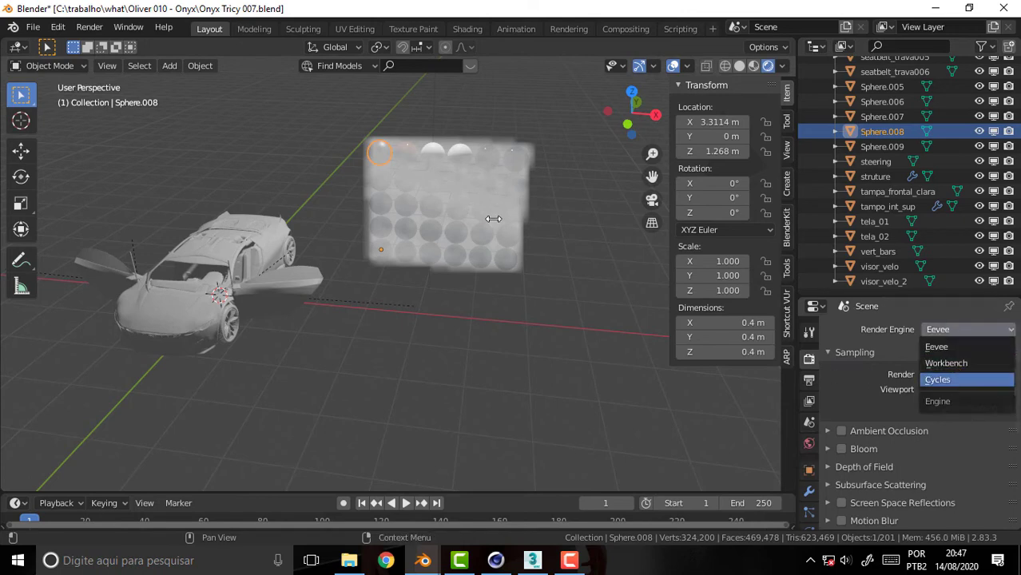
key("Return")
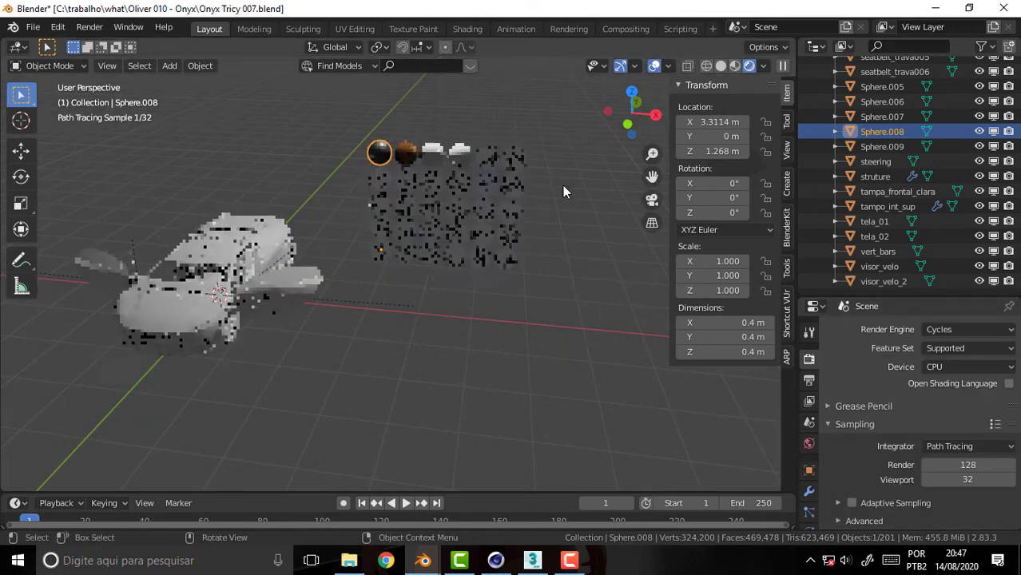